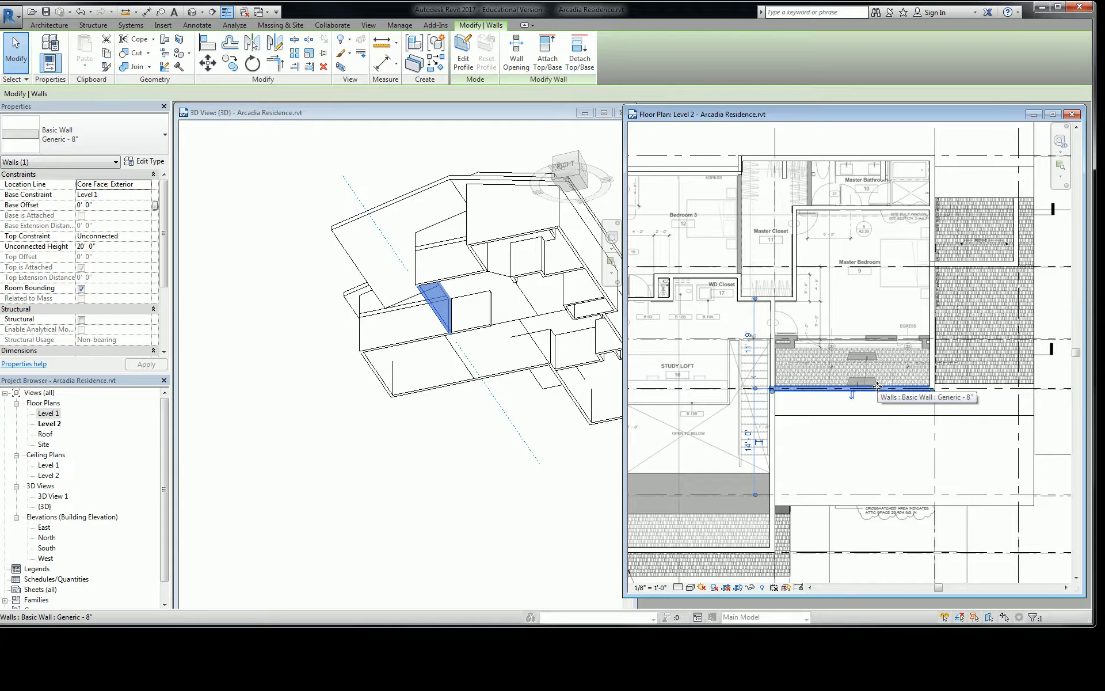
- Try moving the 8" wall below the Master Bedroom up to grid 4 and select the roof to check its outline
scroll(877, 386, up, 5)
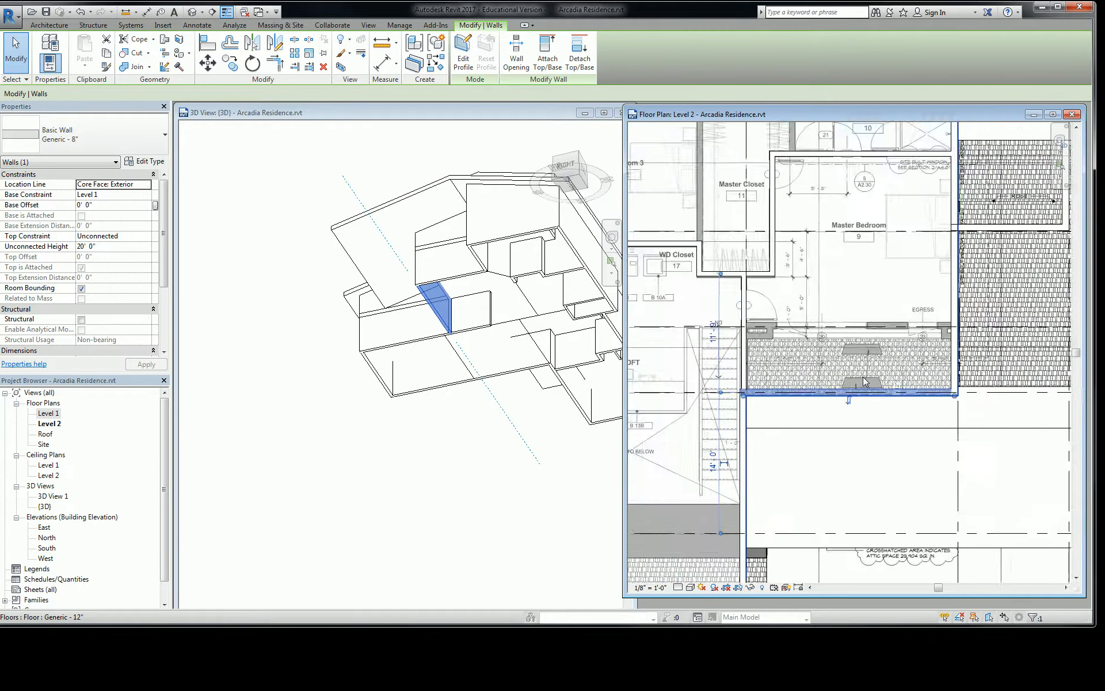
drag(911, 412, 908, 297)
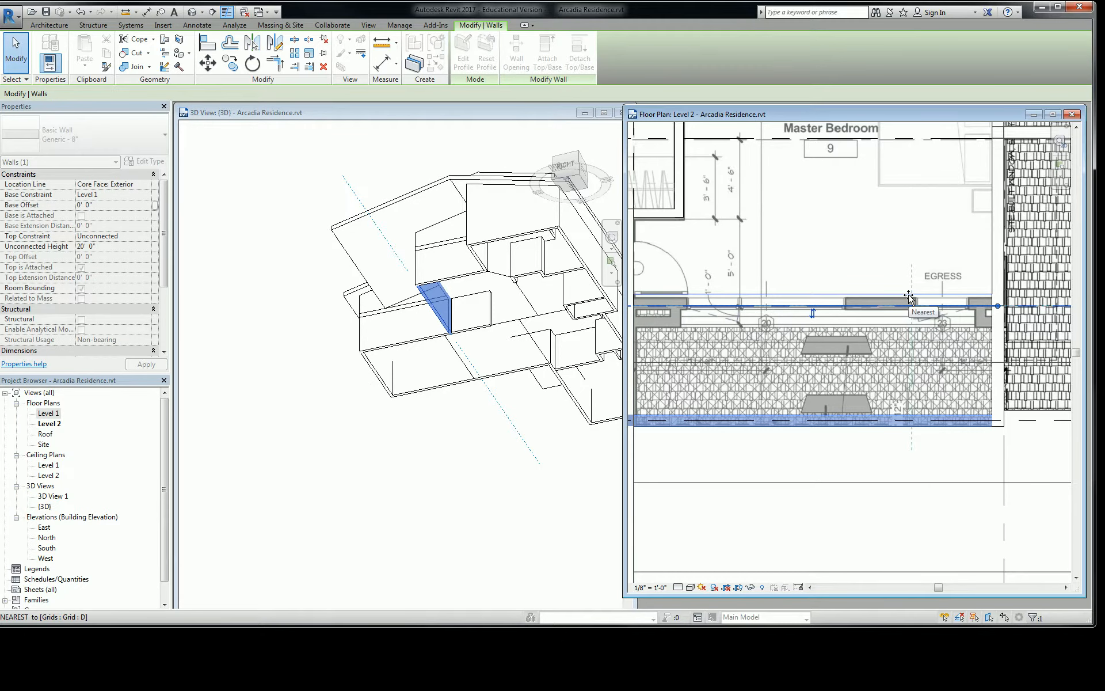
drag(908, 297, 908, 297)
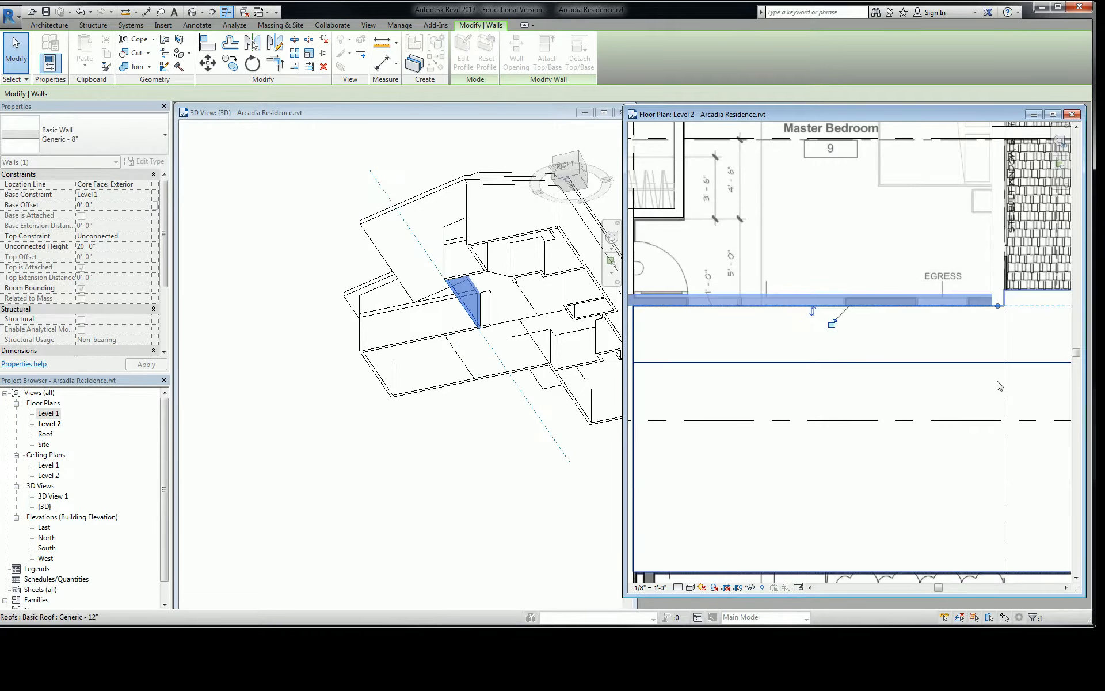
scroll(944, 344, down, 4)
middle_drag(938, 348, 826, 347)
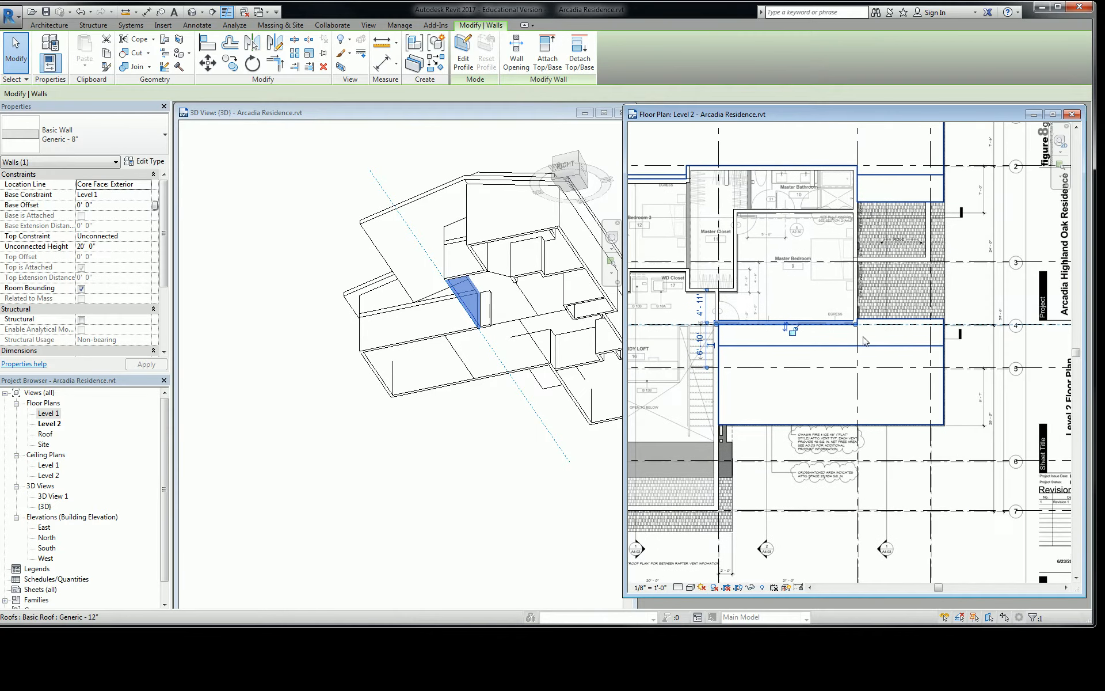
click(915, 344)
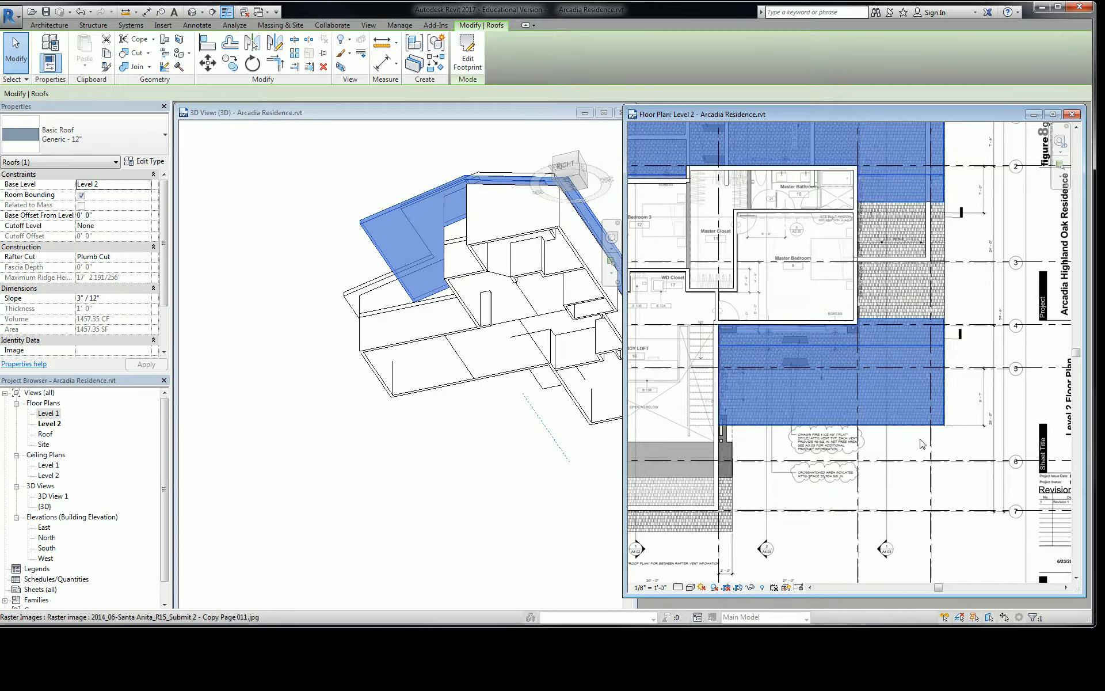
- Move the wall below the Master Bedroom from grid 4 back down to grid 5
click(829, 321)
scroll(827, 320, up, 2)
drag(828, 320, 831, 396)
- Edit the roof footprint so its lower sloped eave line aligns with the roof edge on the underlying plan image
double_click(852, 508)
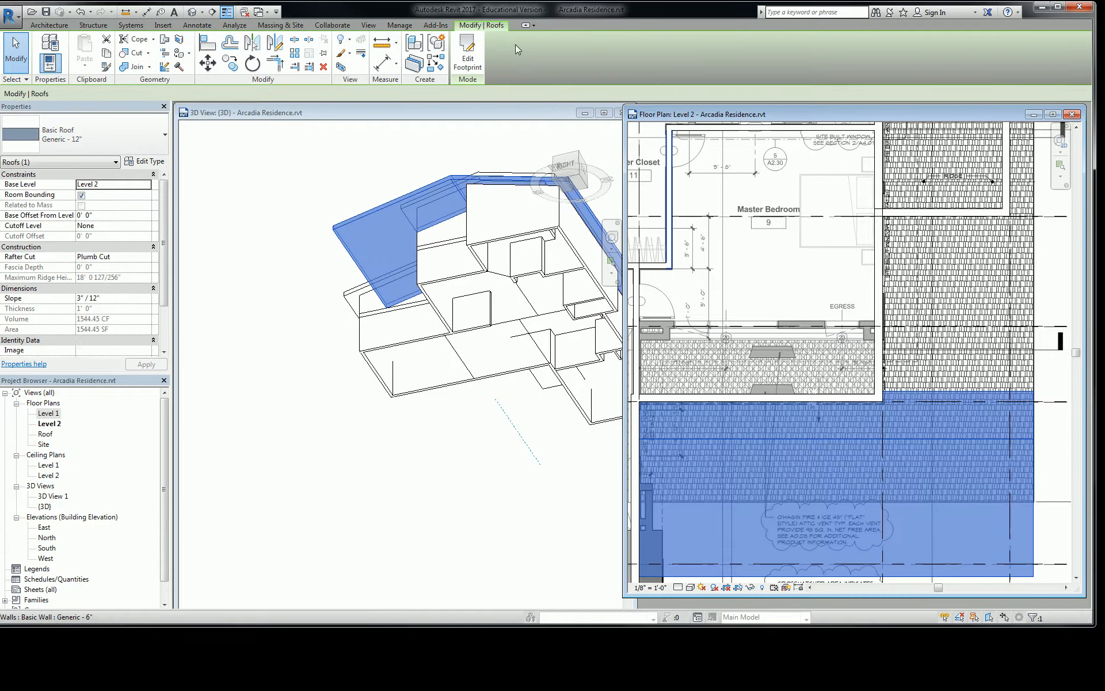
middle_drag(917, 517, 878, 451)
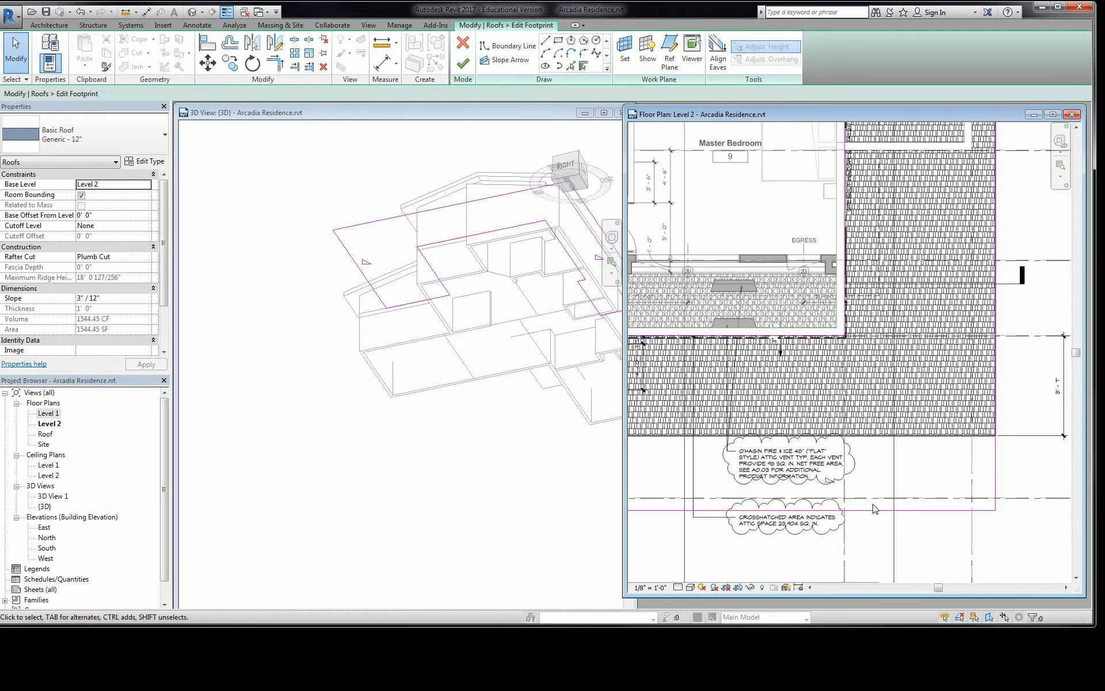
click(876, 509)
drag(875, 510, 873, 434)
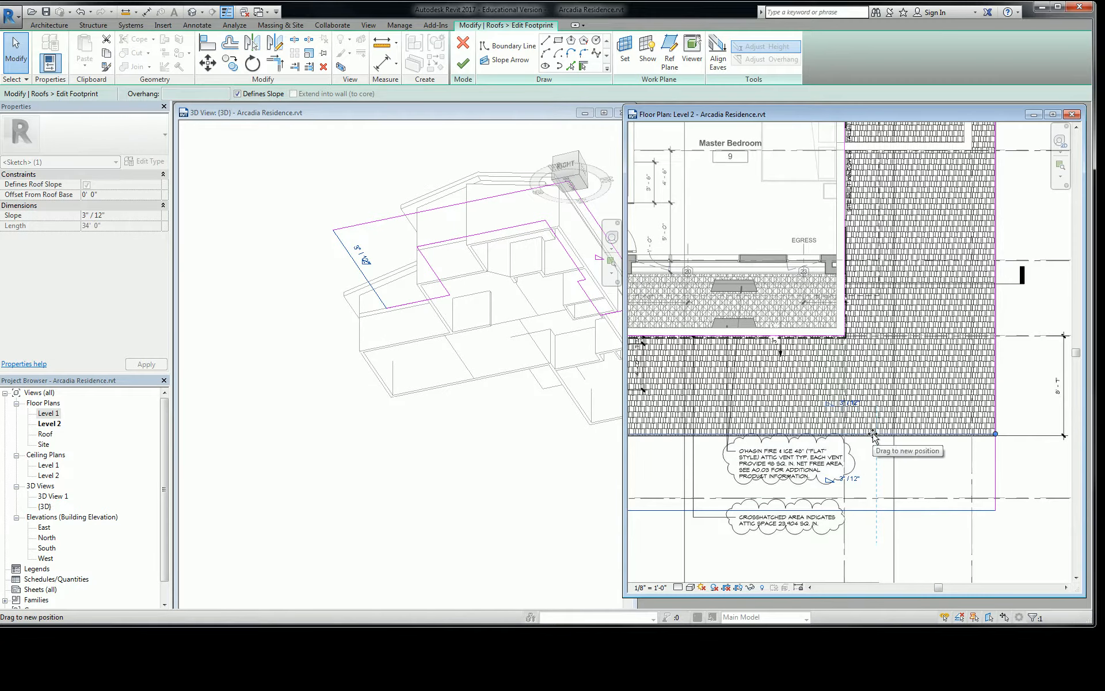
click(464, 68)
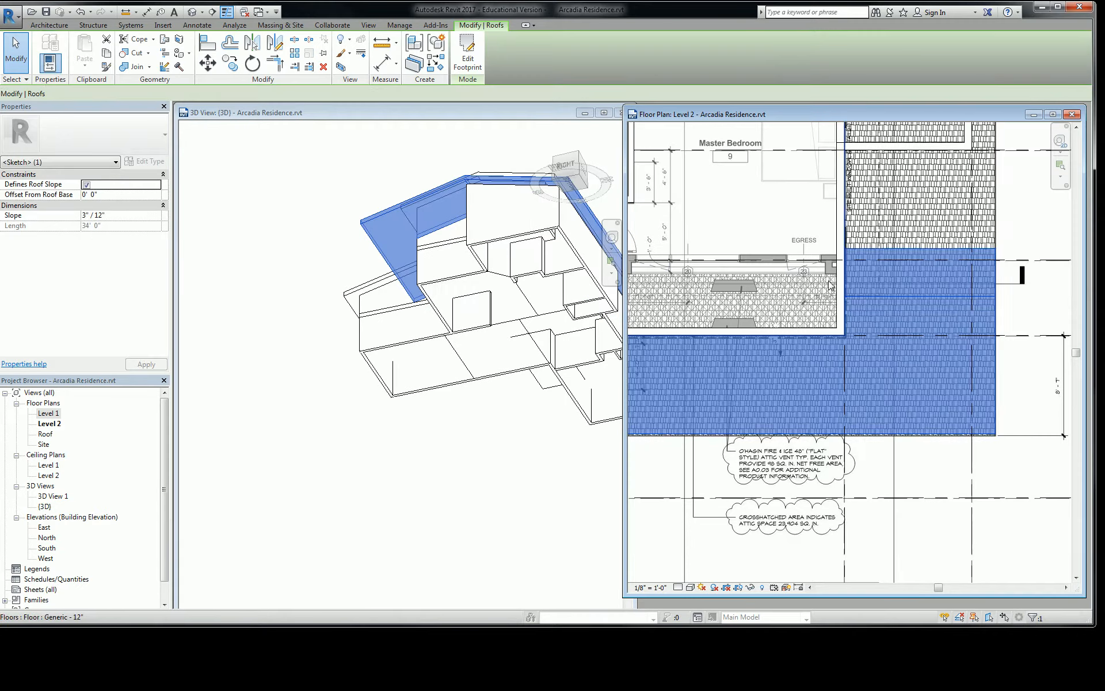
scroll(869, 346, down, 4)
key(Escape)
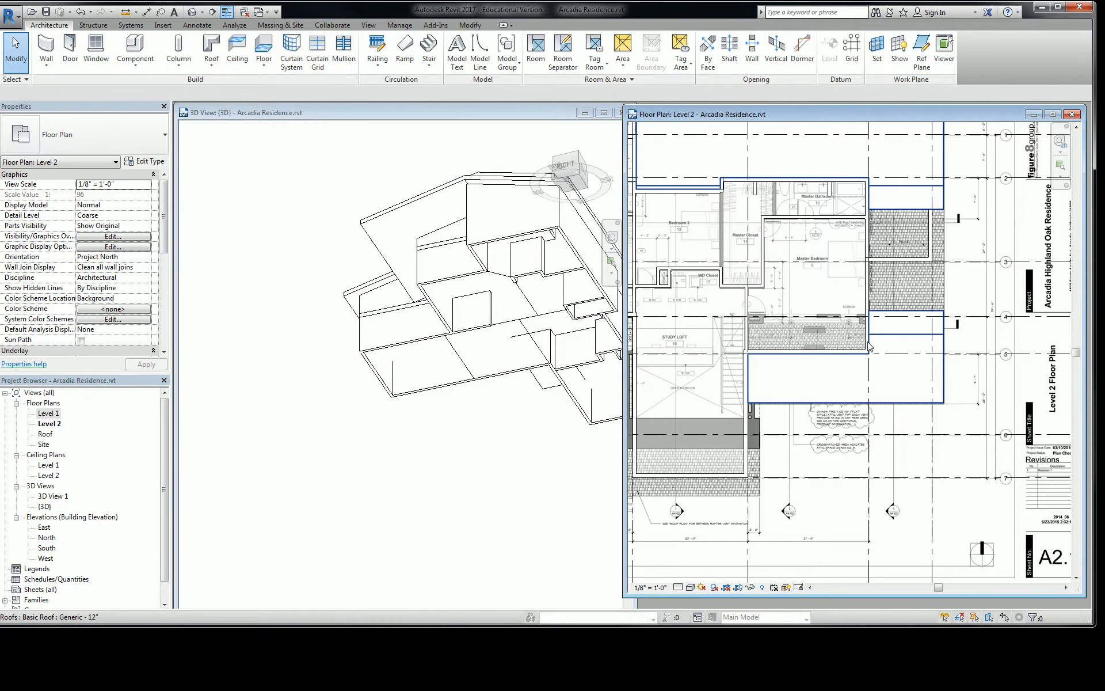
- Try moving the wall below the Master Bedroom up to grid 4, and undo the move
scroll(866, 346, up, 3)
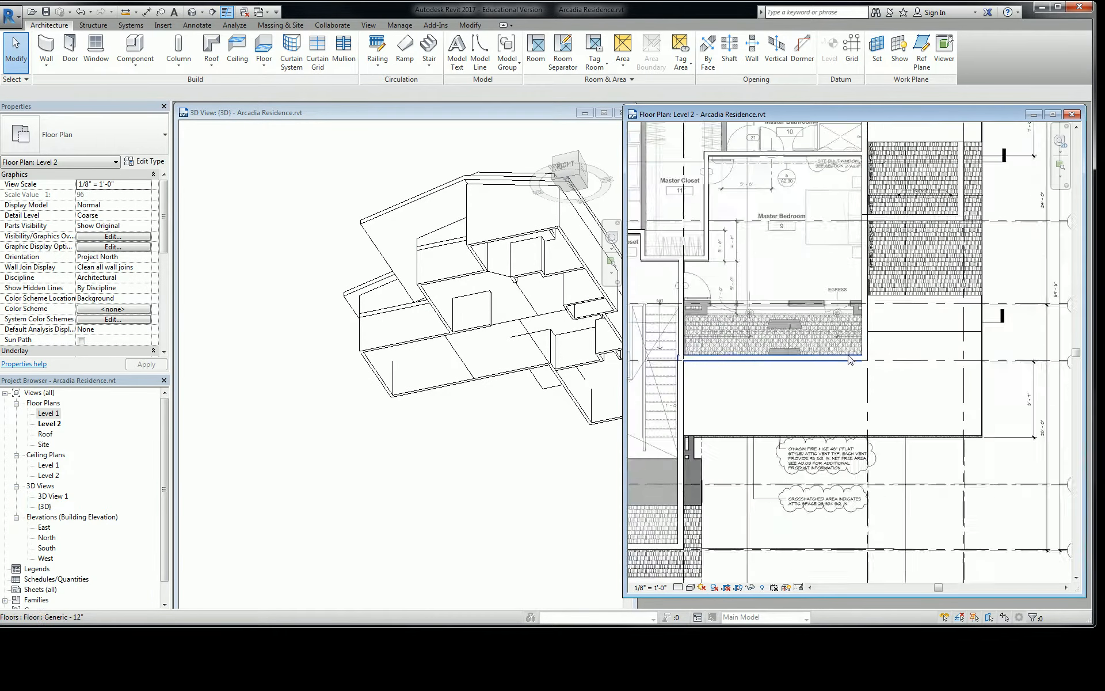
click(835, 357)
drag(835, 358, 835, 283)
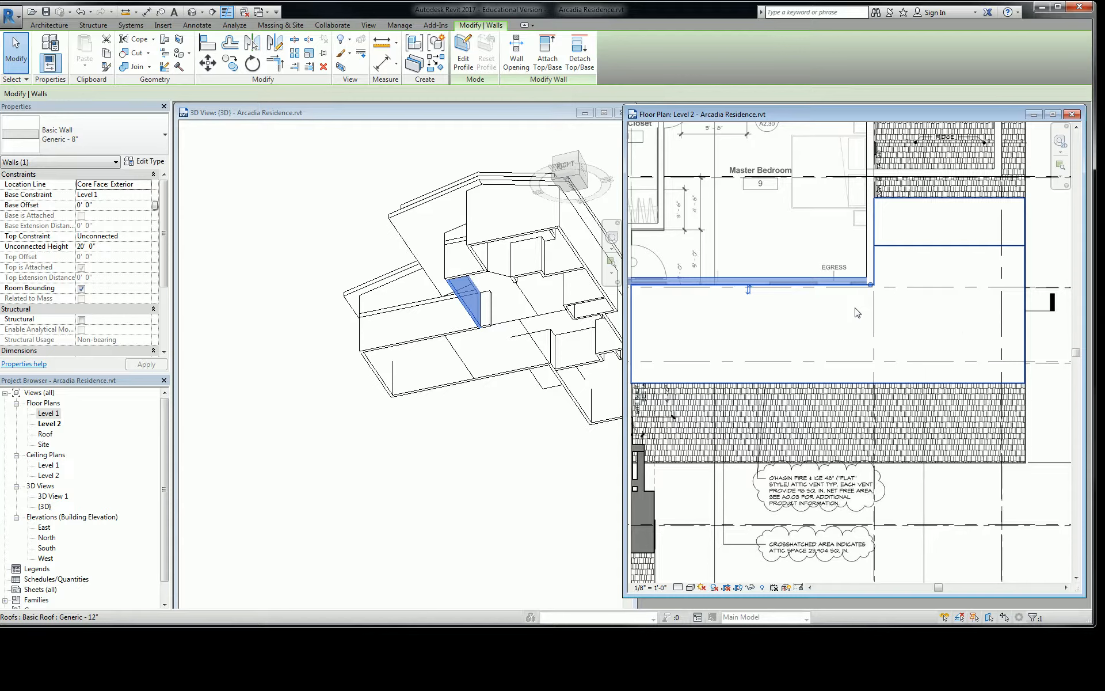
key(ctrl+z)
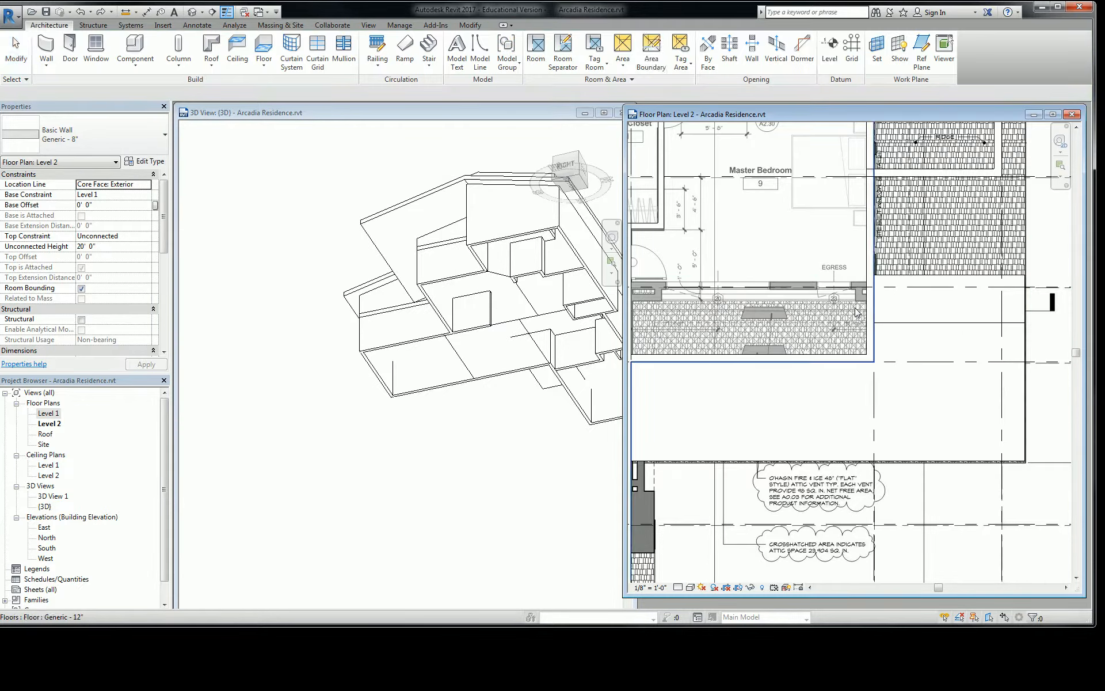
- Edit the roof footprint to shift the inner boundary line along the Master Bedroom wall slightly down, away from the wall
click(836, 357)
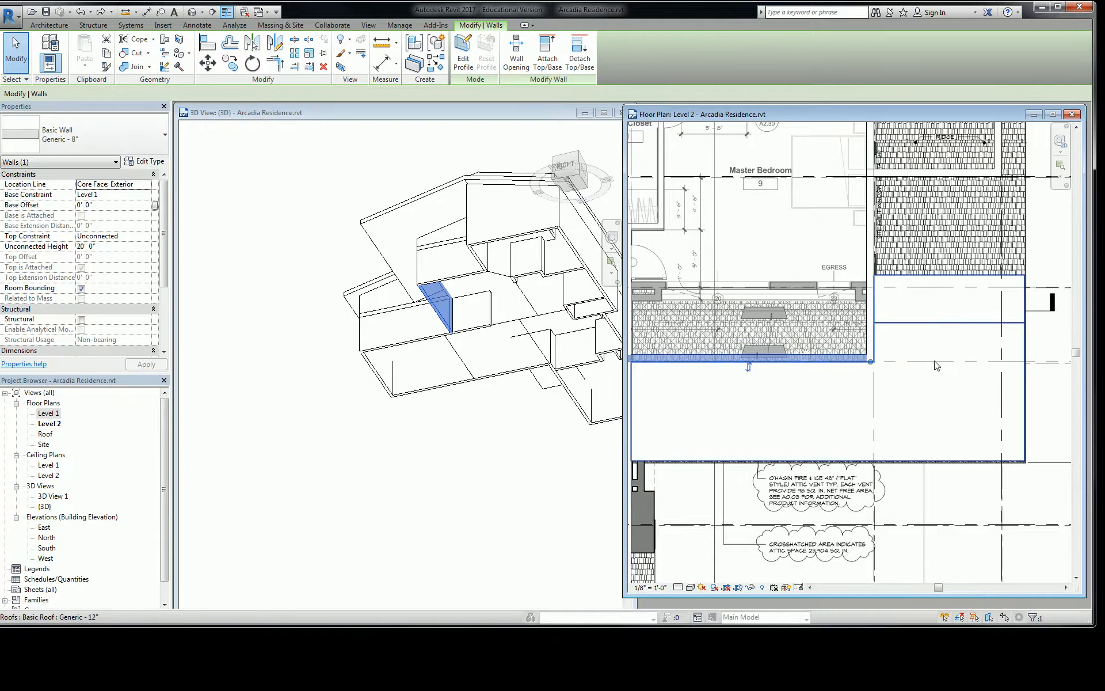
click(922, 336)
click(463, 57)
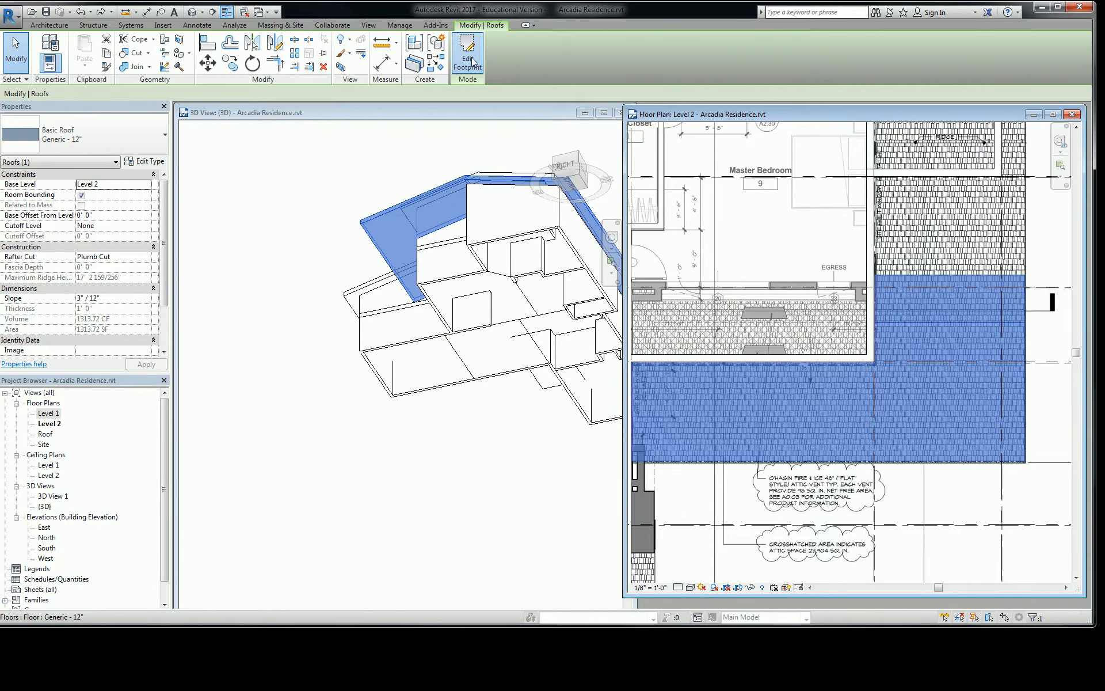
click(825, 366)
scroll(824, 366, up, 2)
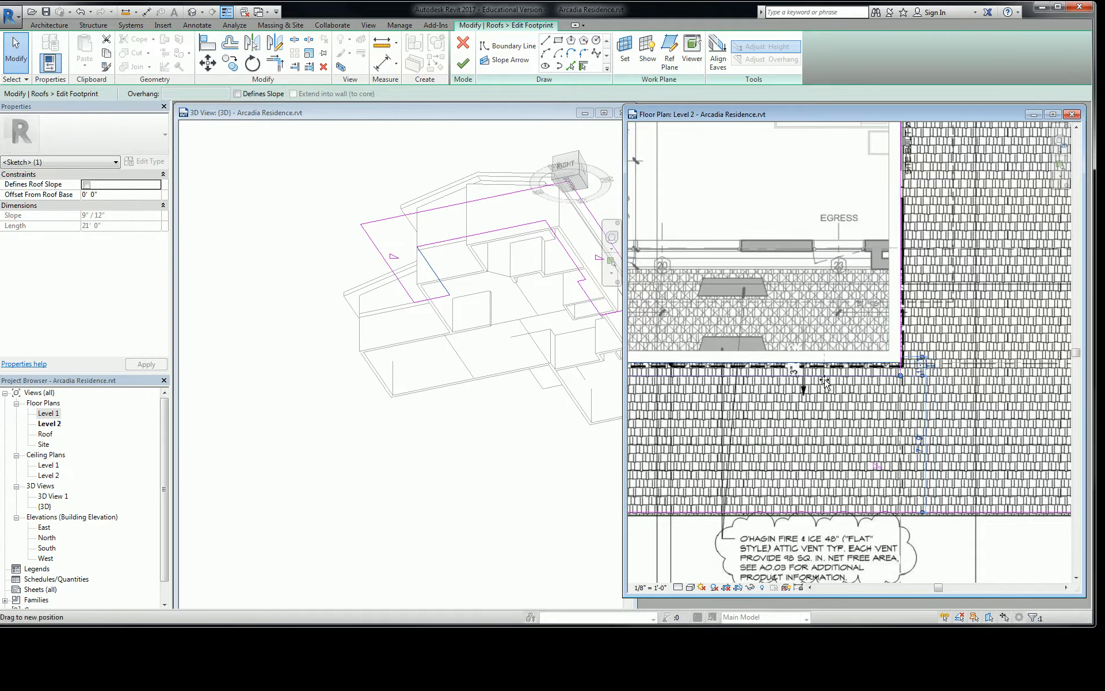
click(464, 64)
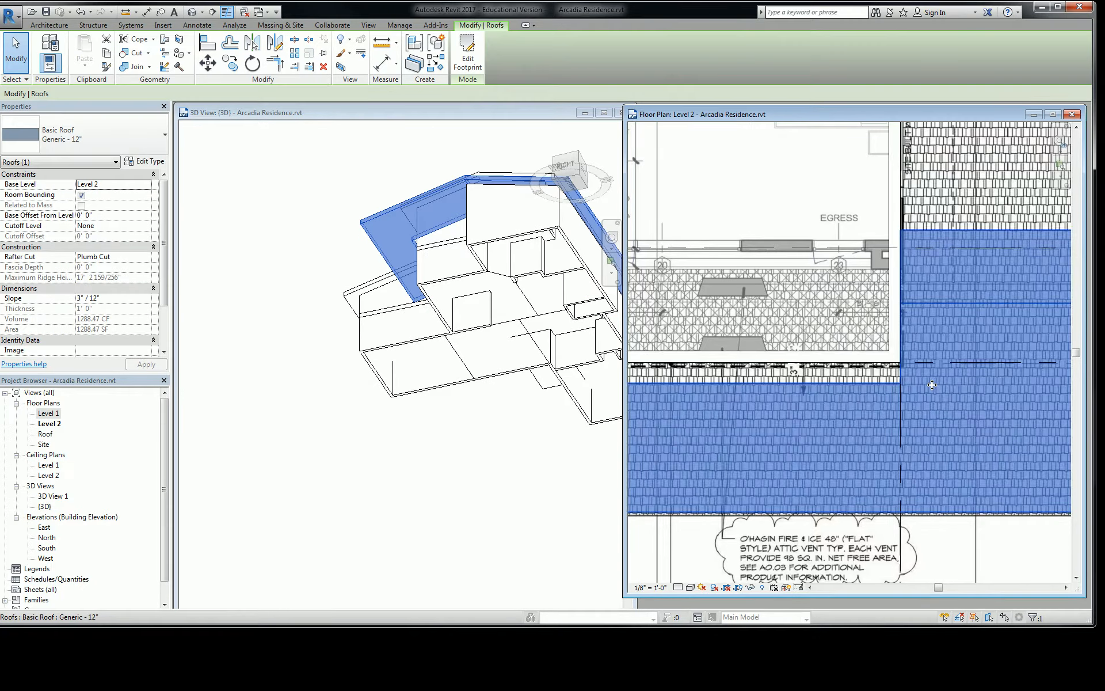
scroll(933, 381, down, 2)
scroll(933, 381, down, 1)
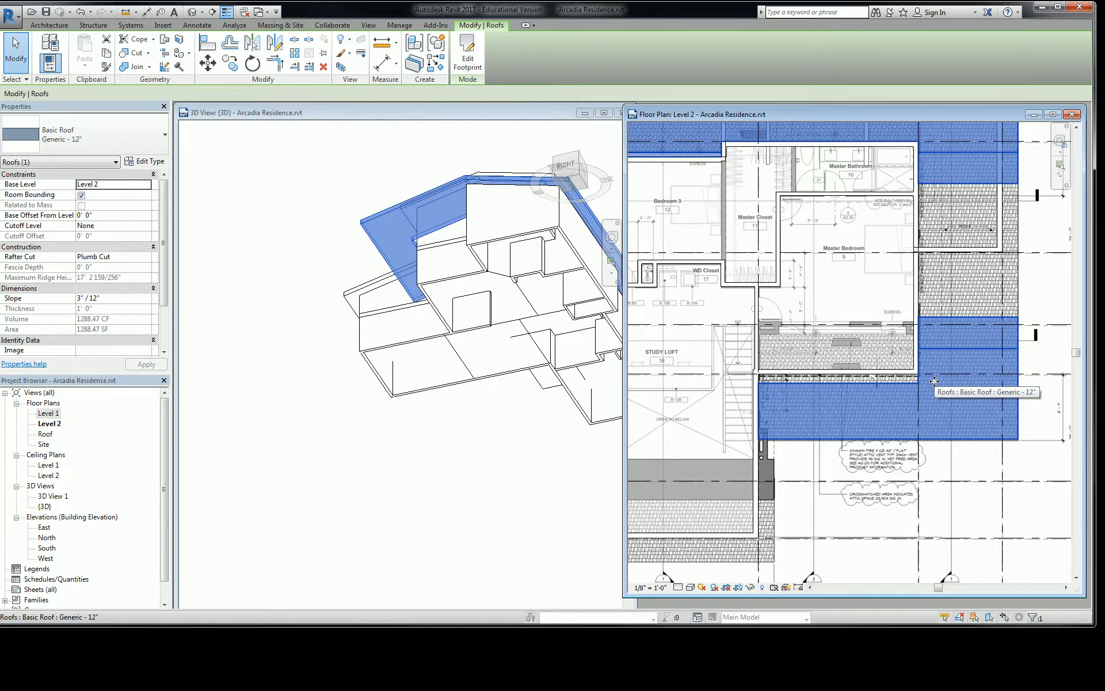
scroll(903, 373, up, 4)
click(867, 363)
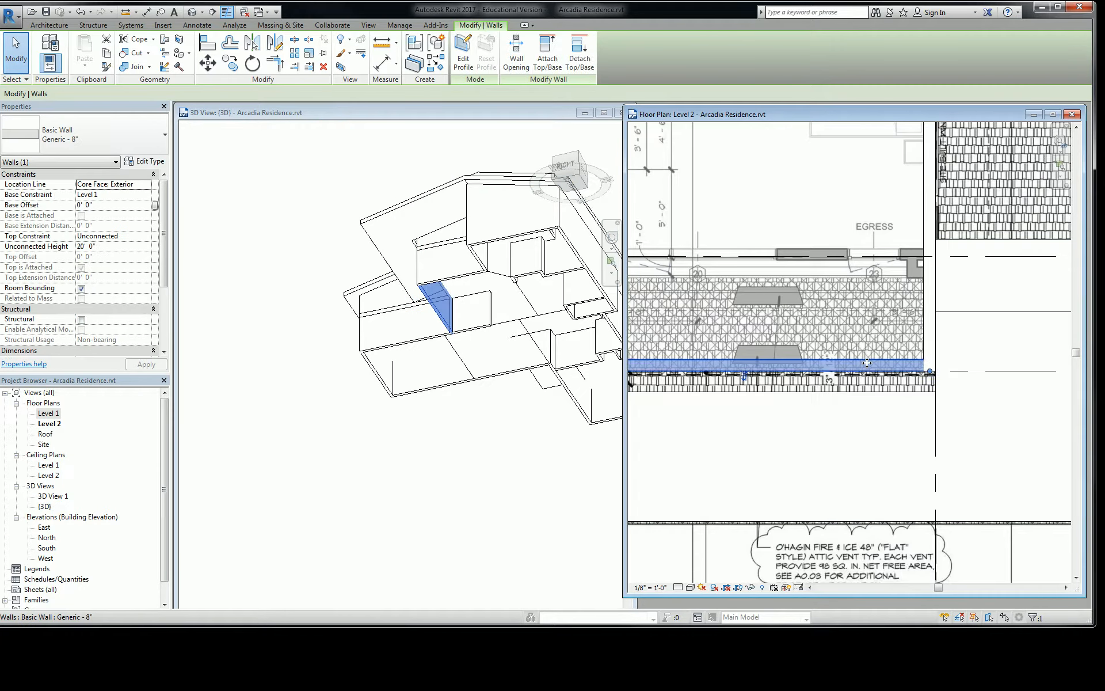
double_click(867, 362)
click(622, 358)
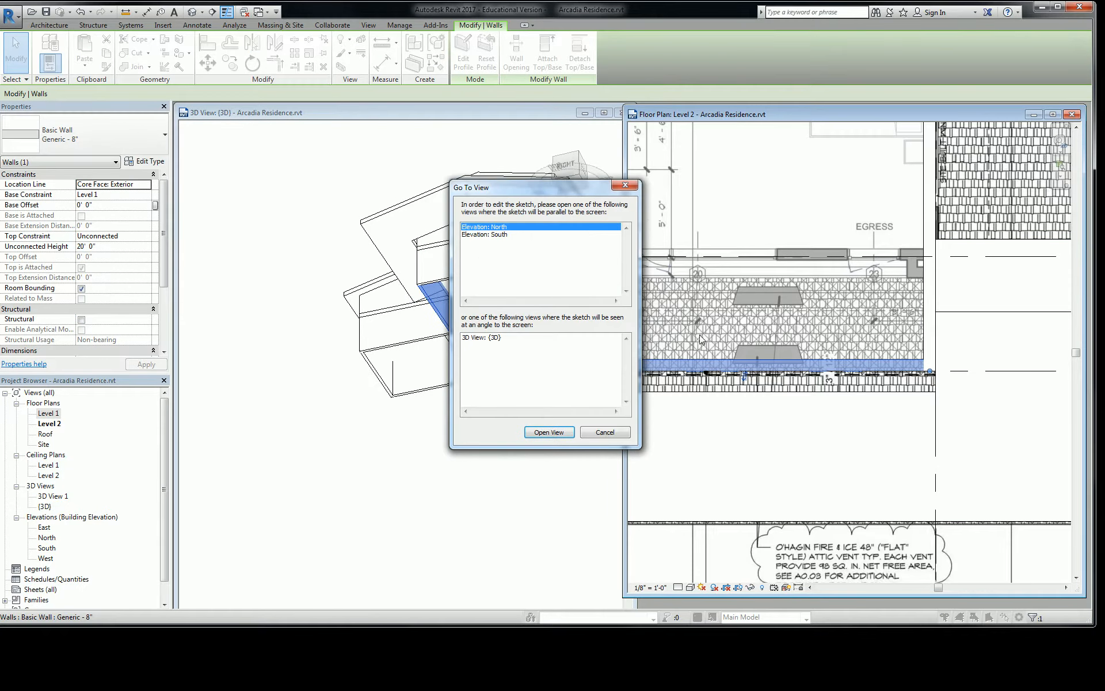
key(Escape)
key(Escape)
- Move the wall below the Master Bedroom up to grid 4 and shift the roof footprint's inner boundary line up to meet it
drag(889, 367, 889, 251)
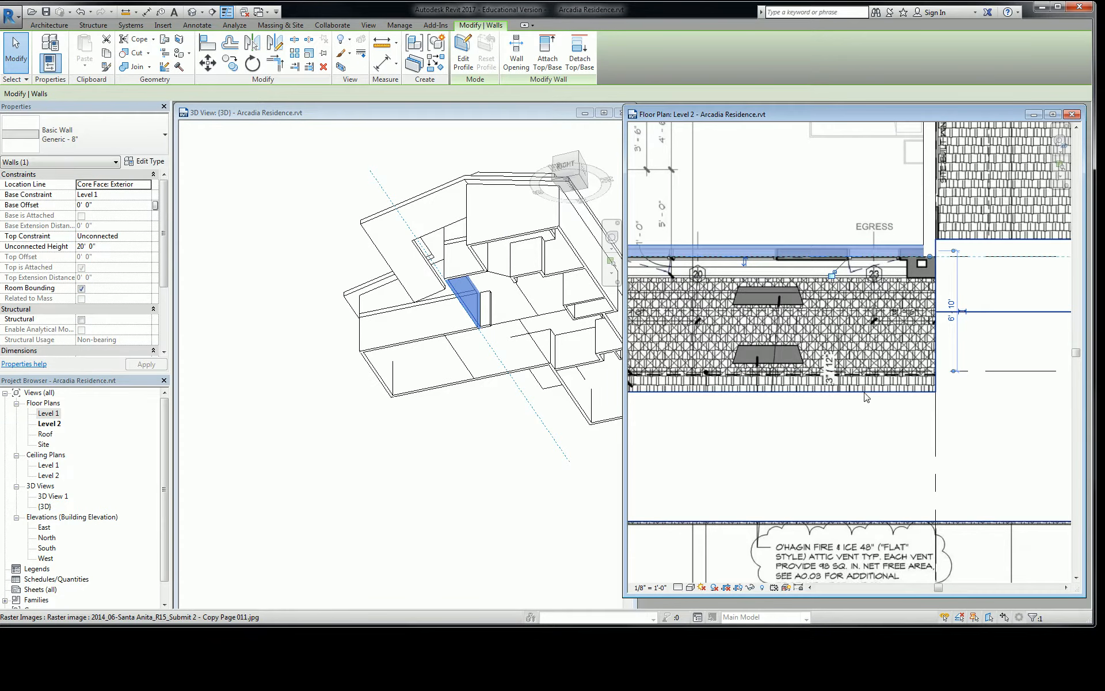
key(Escape)
click(869, 394)
click(468, 56)
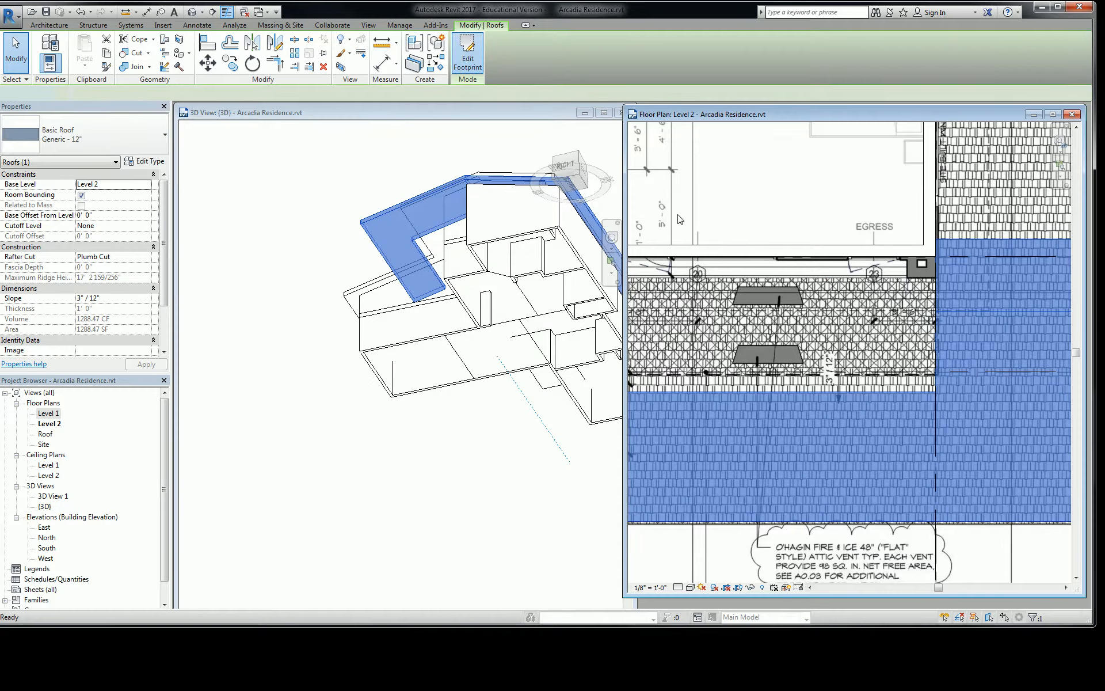
click(868, 392)
drag(867, 392, 867, 257)
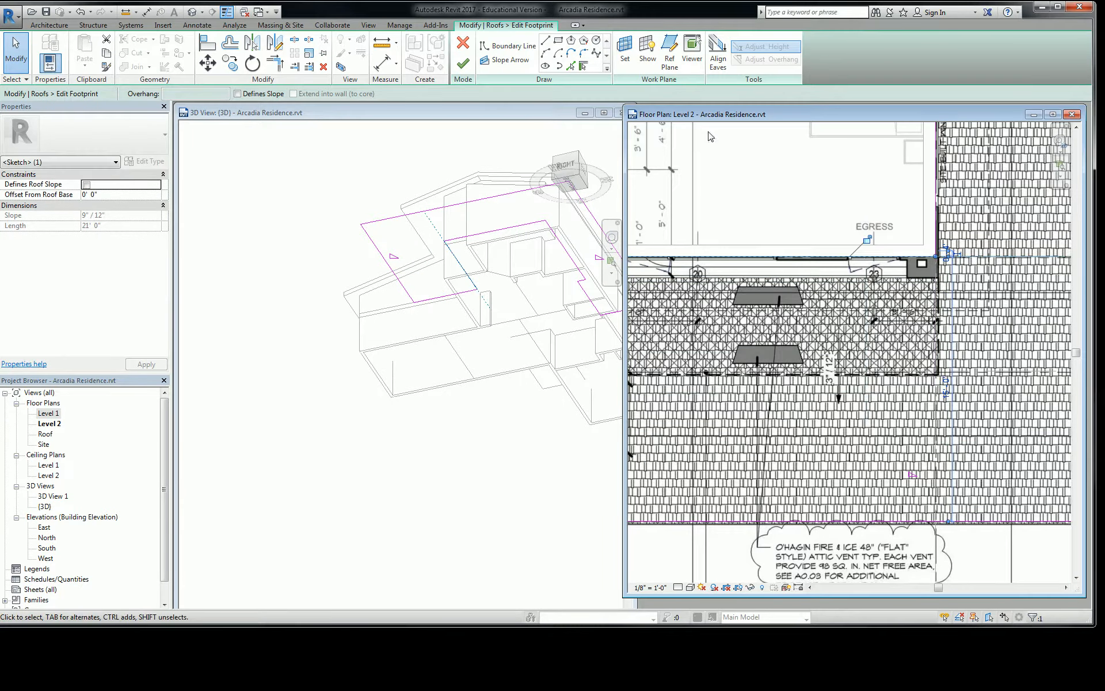
click(462, 63)
scroll(836, 340, down, 5)
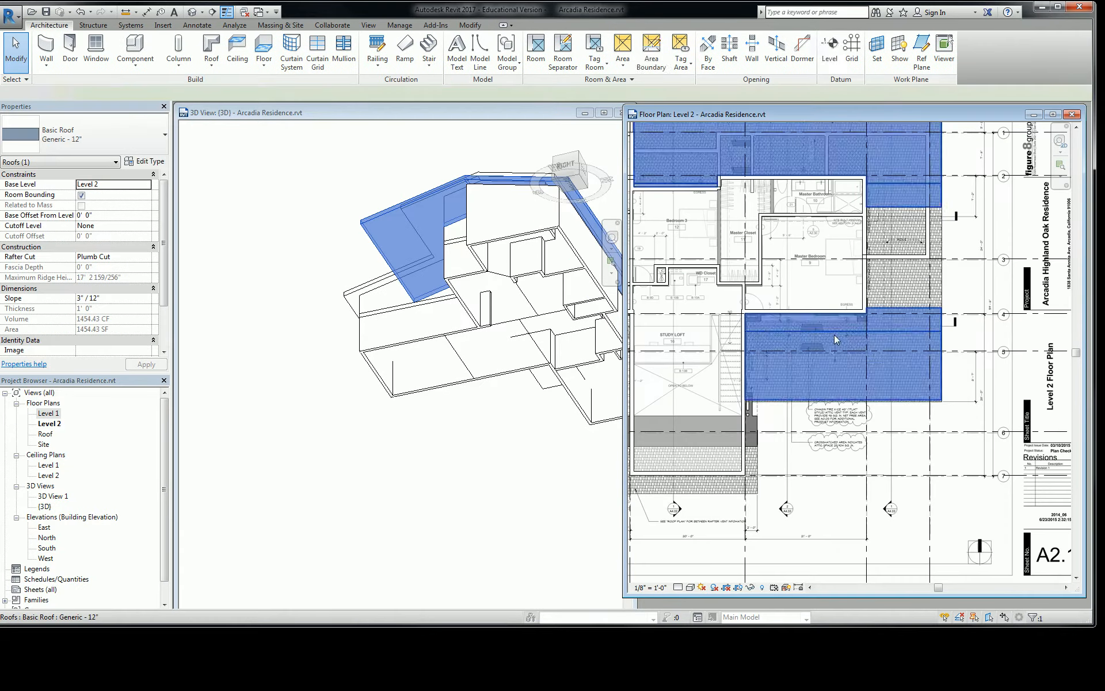
key(Escape)
middle_drag(838, 341, 866, 429)
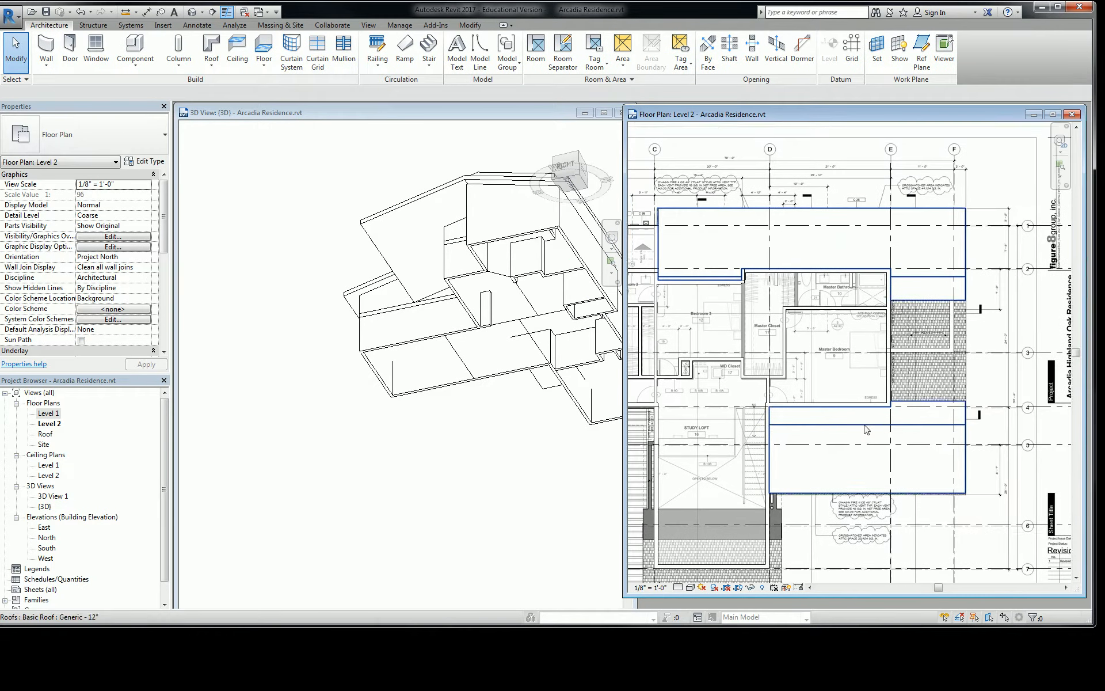
- Undo the wall move and the roof footprint edits, back to before the inner boundary line was shifted off the wall
double_click(938, 430)
scroll(935, 429, up, 4)
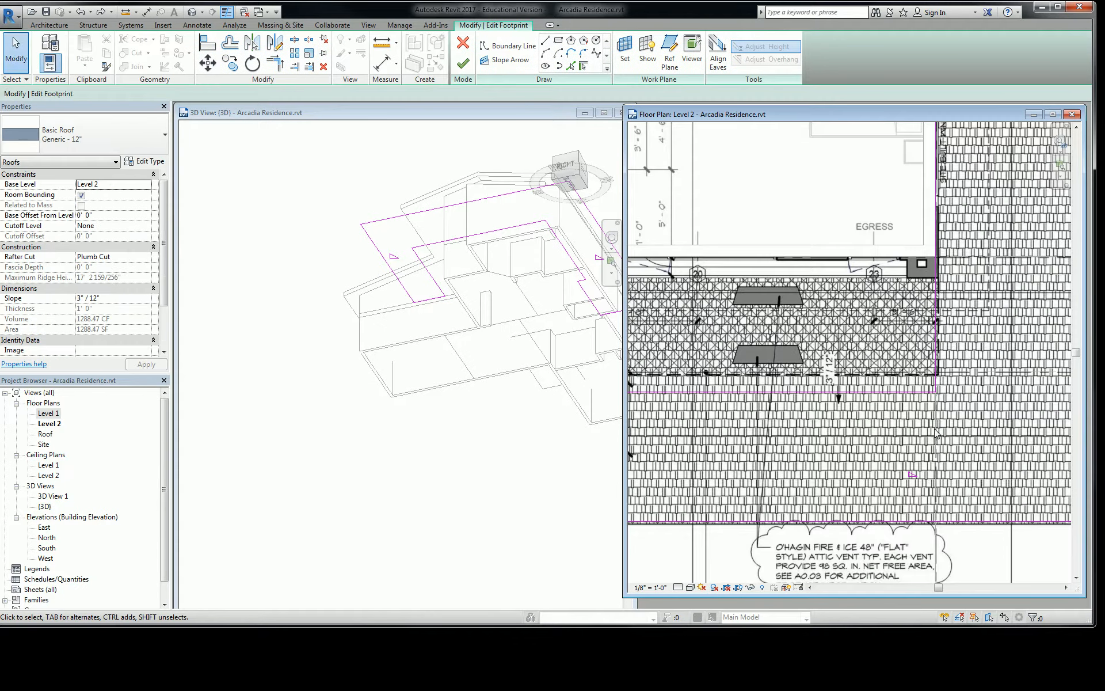
key(ctrl+z)
key(ctrl+z)
key(ctrl+z)
key(ctrl+z)
key(ctrl+z)
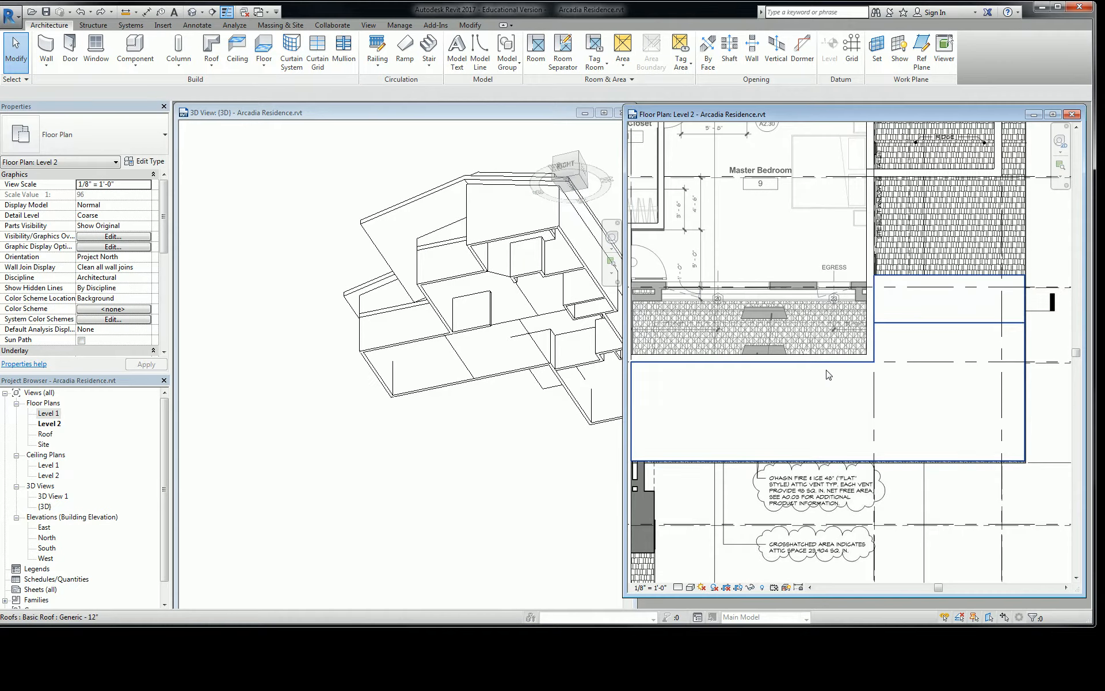
- Edit the roof footprint and pull the inner boundary line slightly below the Master Bedroom wall, finishing the sketch
click(829, 363)
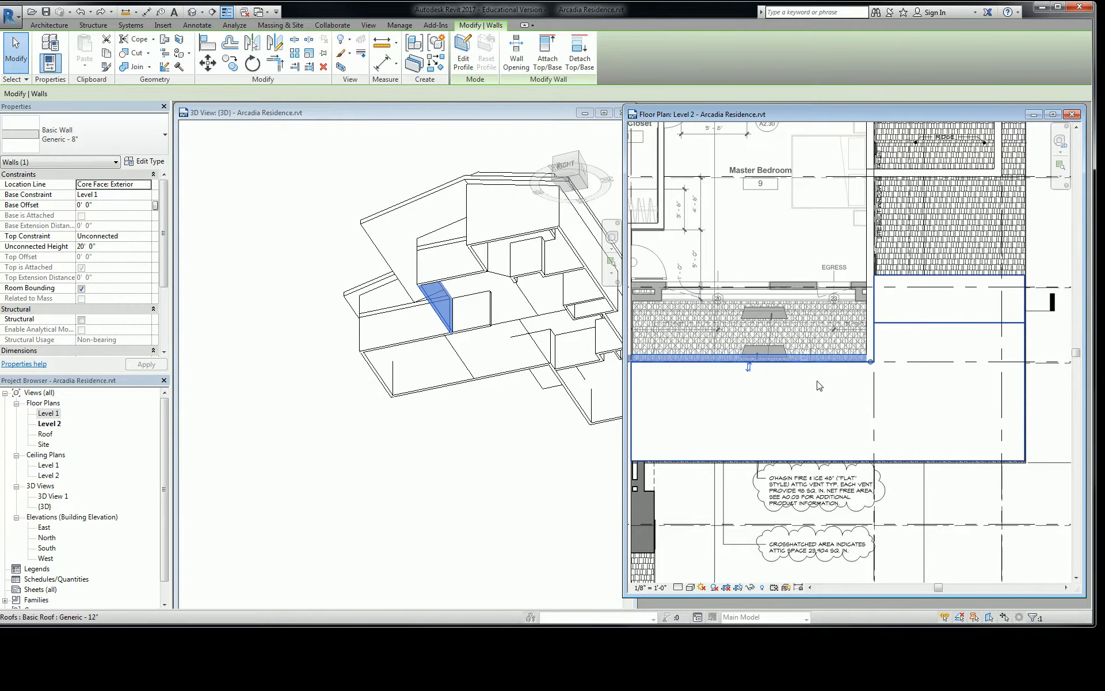
click(821, 385)
click(462, 53)
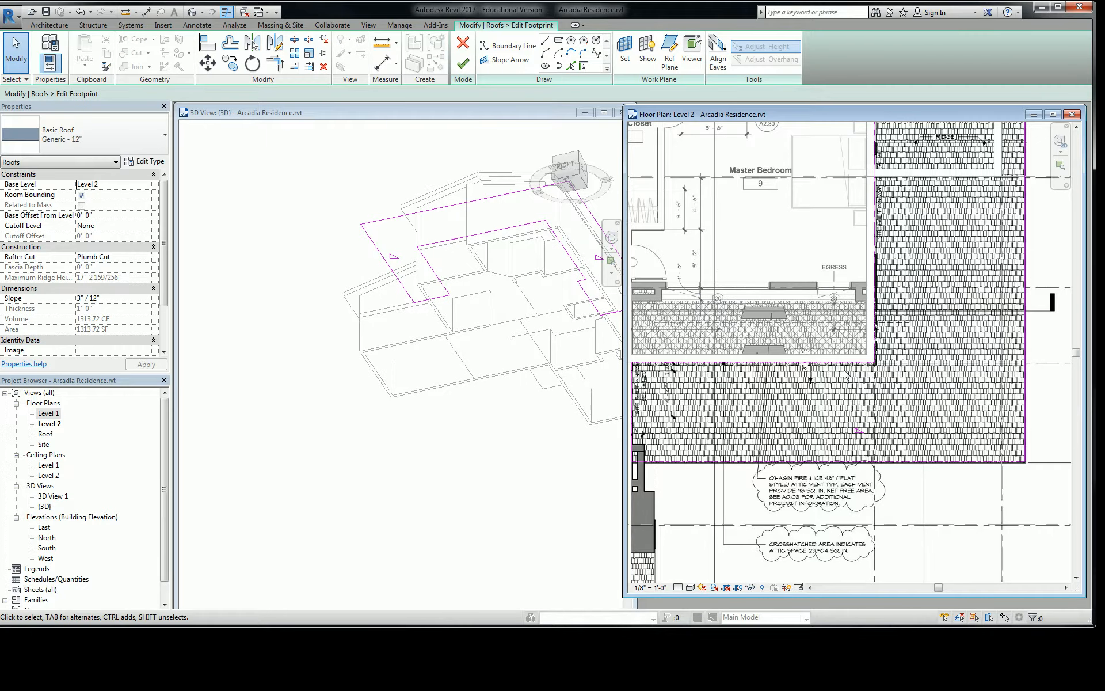
scroll(846, 375, up, 2)
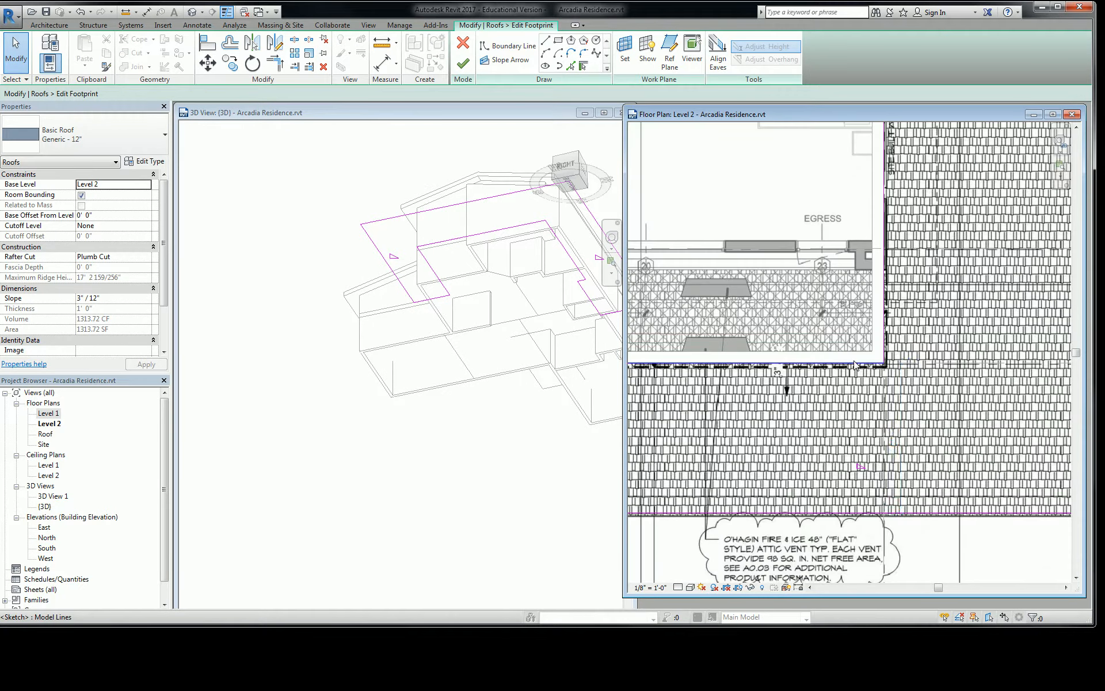
click(851, 374)
drag(852, 374, 852, 375)
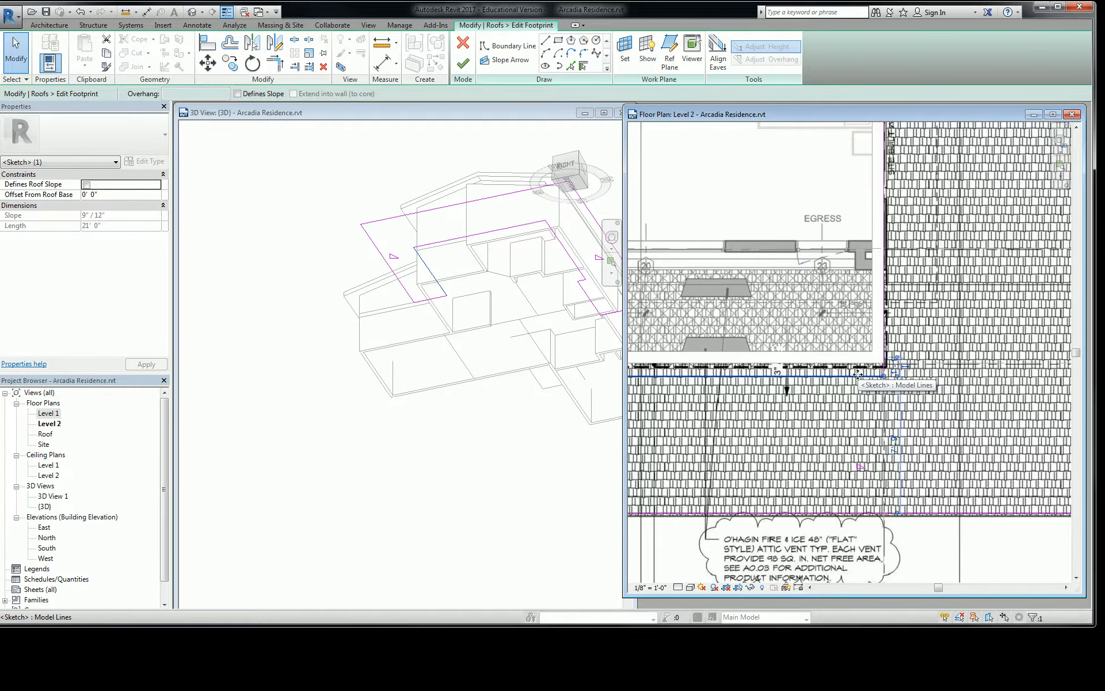
click(462, 63)
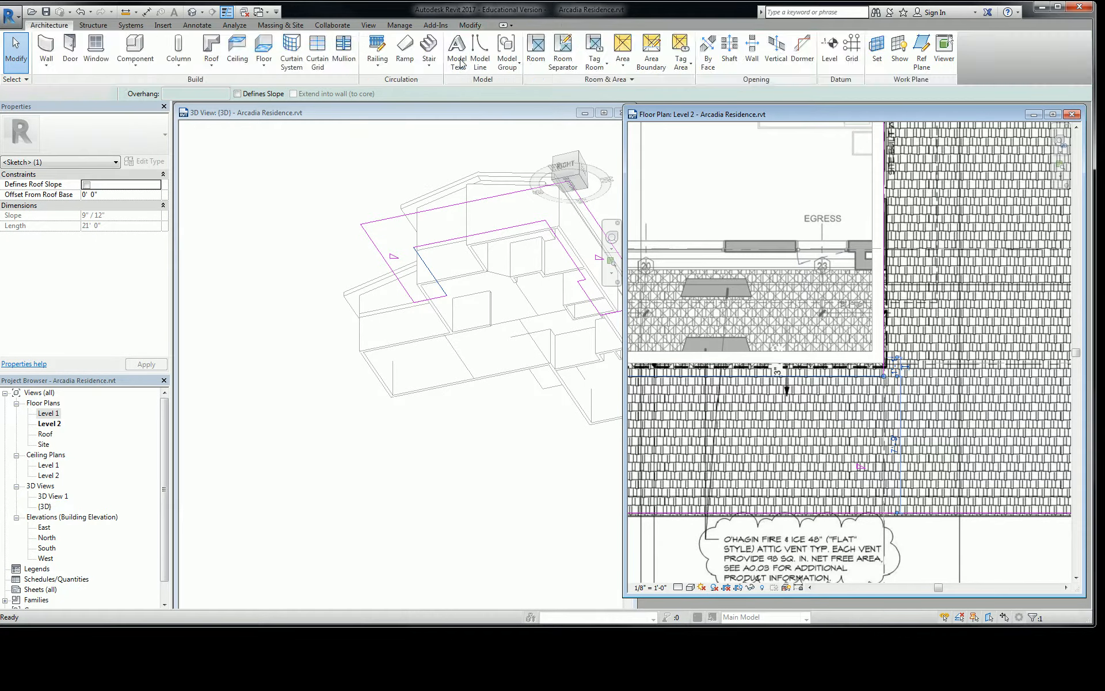
- Move the 8" wall below the Master Bedroom up from grid 5 to grid 4
key(Escape)
click(850, 357)
drag(846, 248, 842, 246)
- Edit the roof footprint to move its inner boundary line up to the relocated wall's outer face at grid 4
click(829, 410)
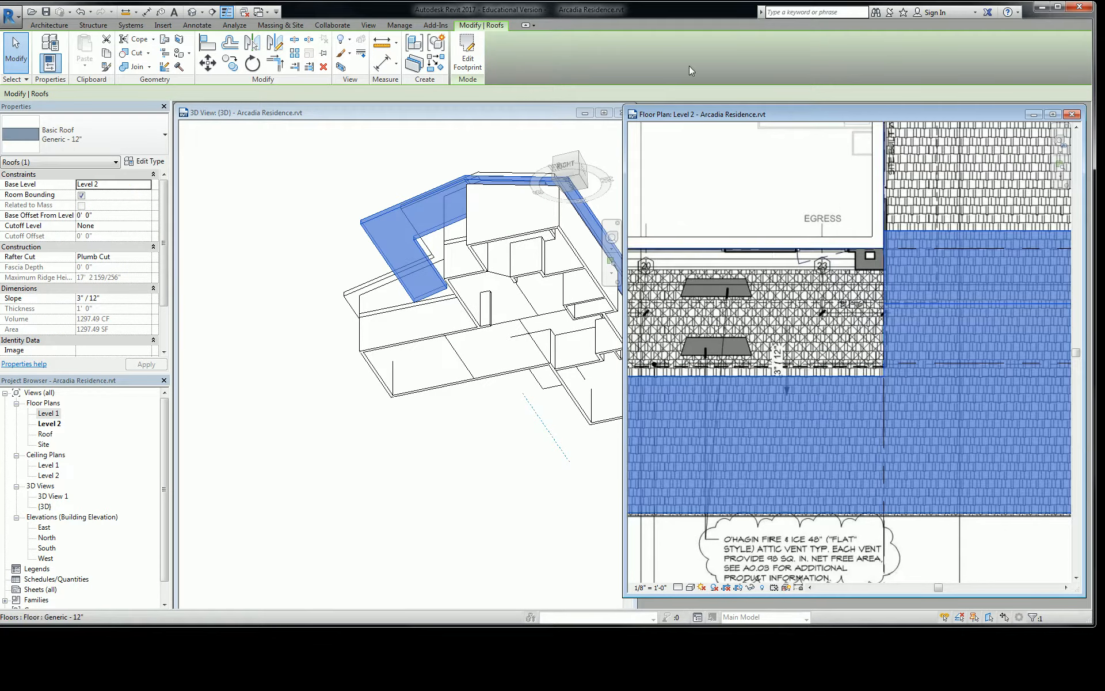
click(467, 57)
drag(828, 377, 810, 250)
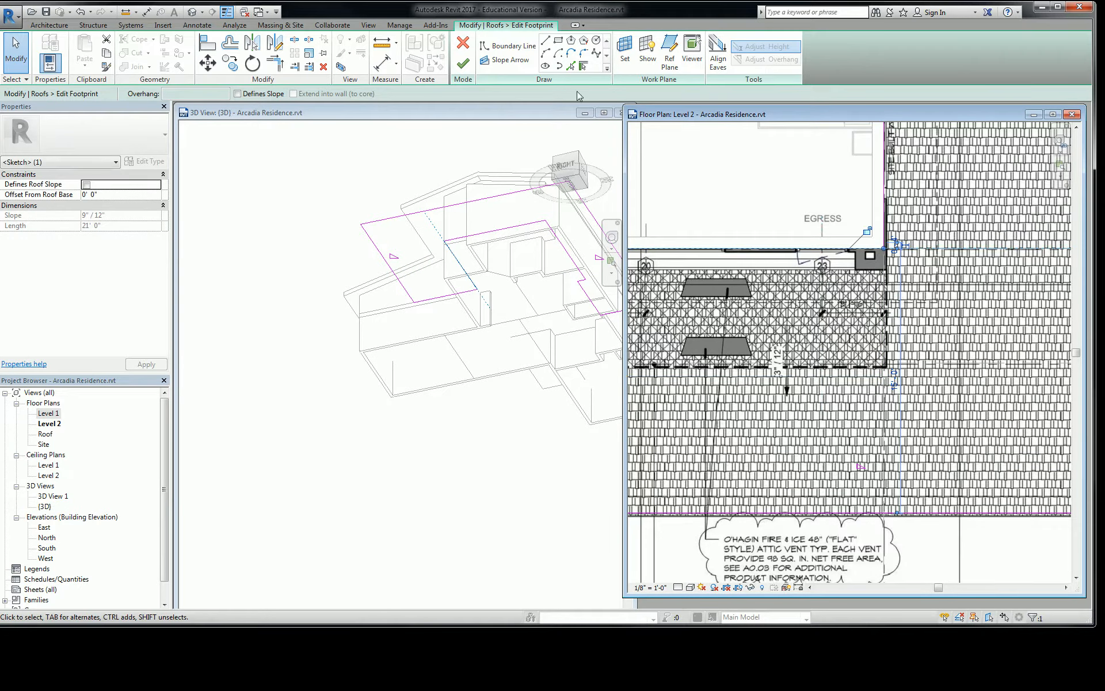
click(463, 62)
key(Escape)
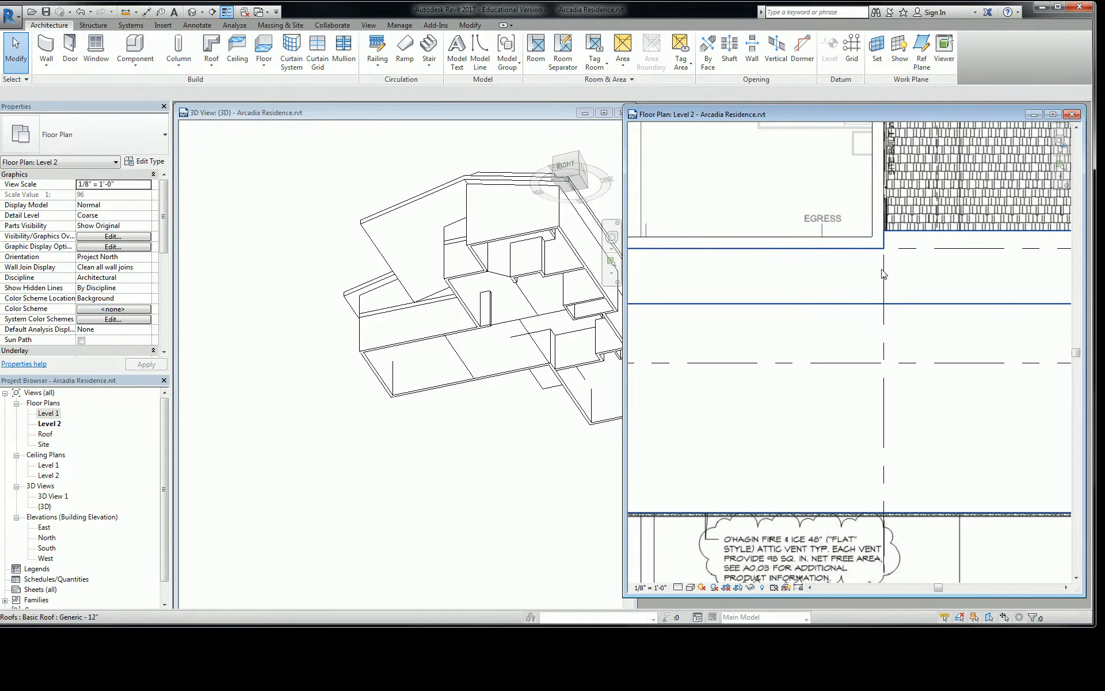
- Open the Level 2 roof footprint for editing and add an aligned dimension from grid 5 to the roof's lower boundary line
scroll(881, 281, down, 5)
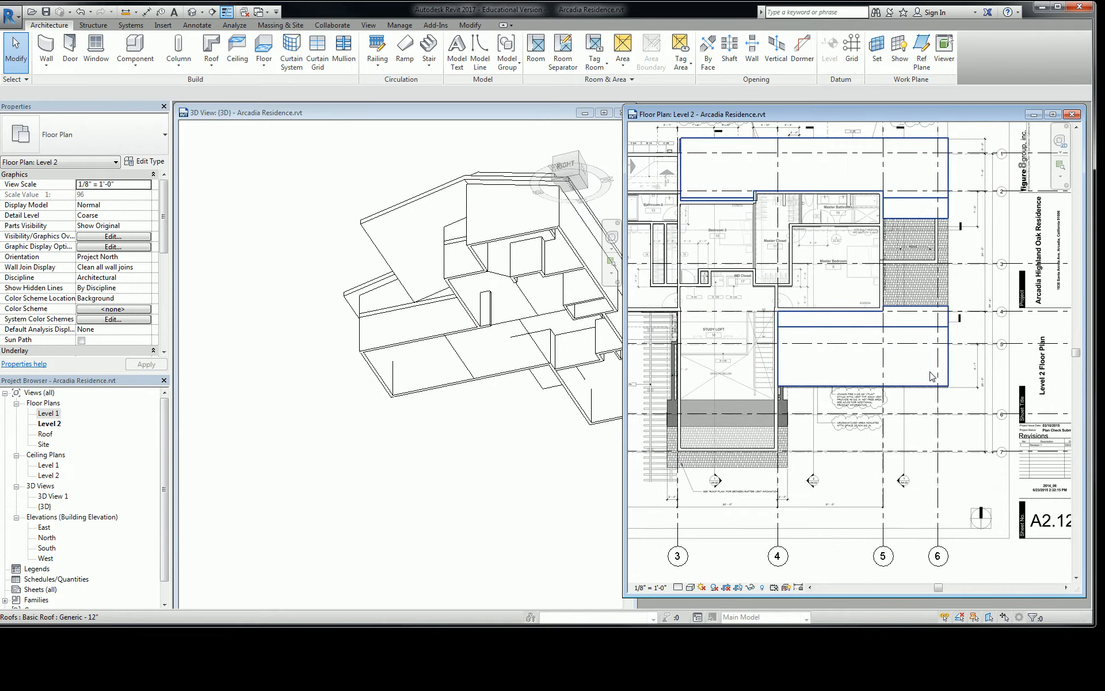
scroll(832, 368, up, 5)
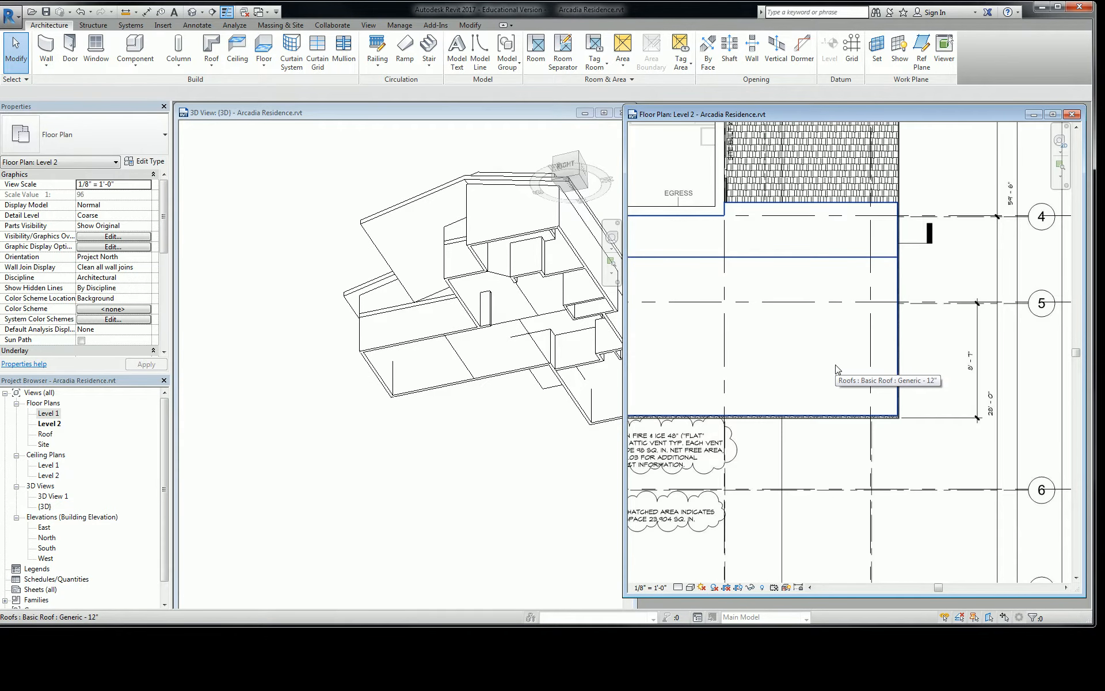
double_click(836, 369)
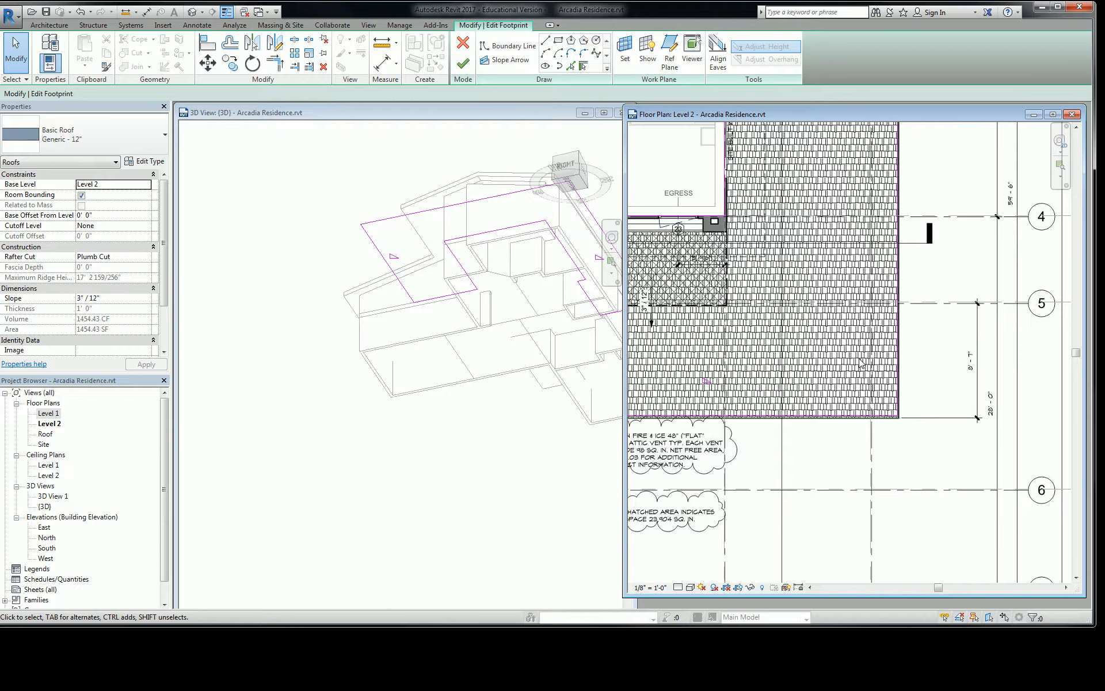
scroll(1039, 365, up, 3)
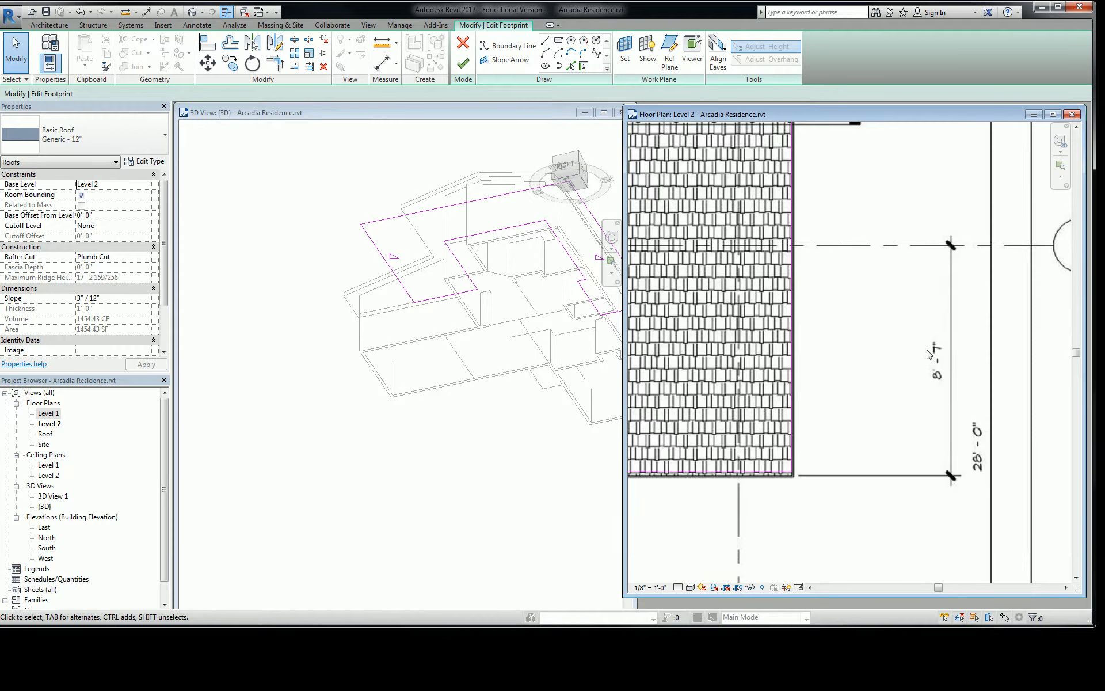
scroll(936, 247, up, 1)
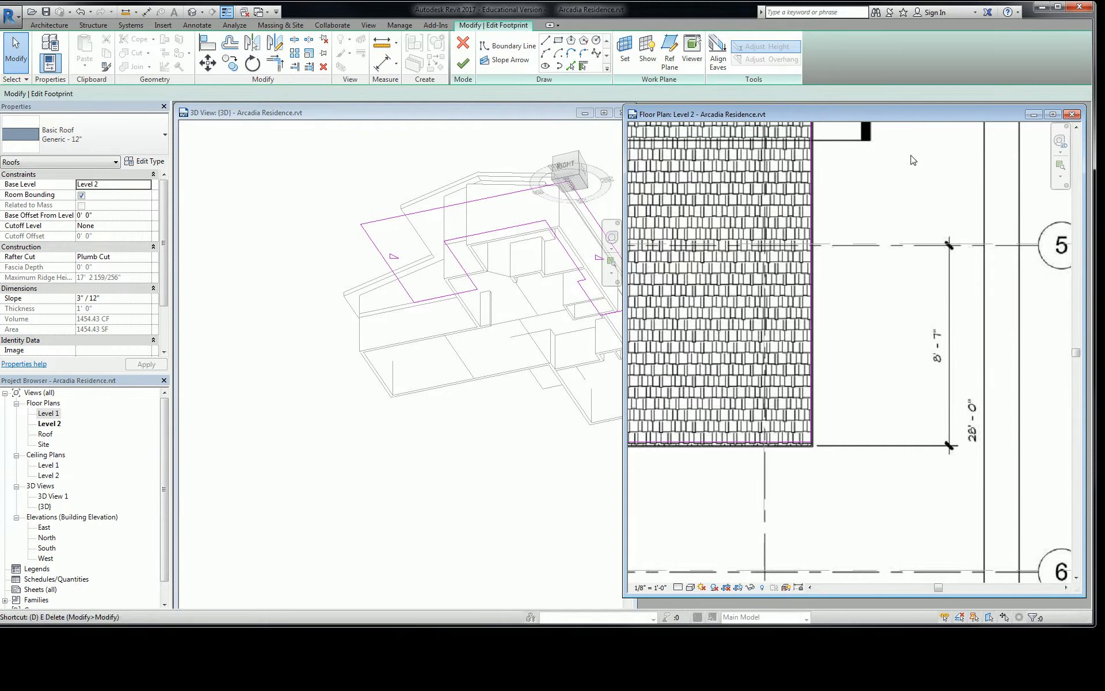
key(d)
key(i)
click(869, 250)
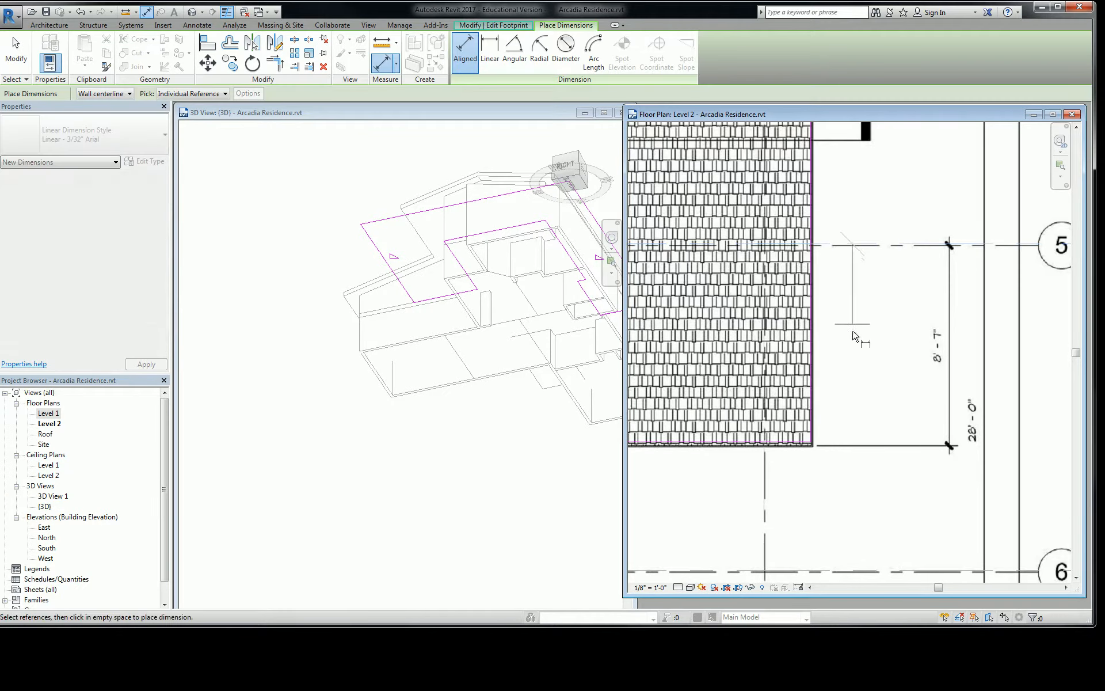
click(813, 446)
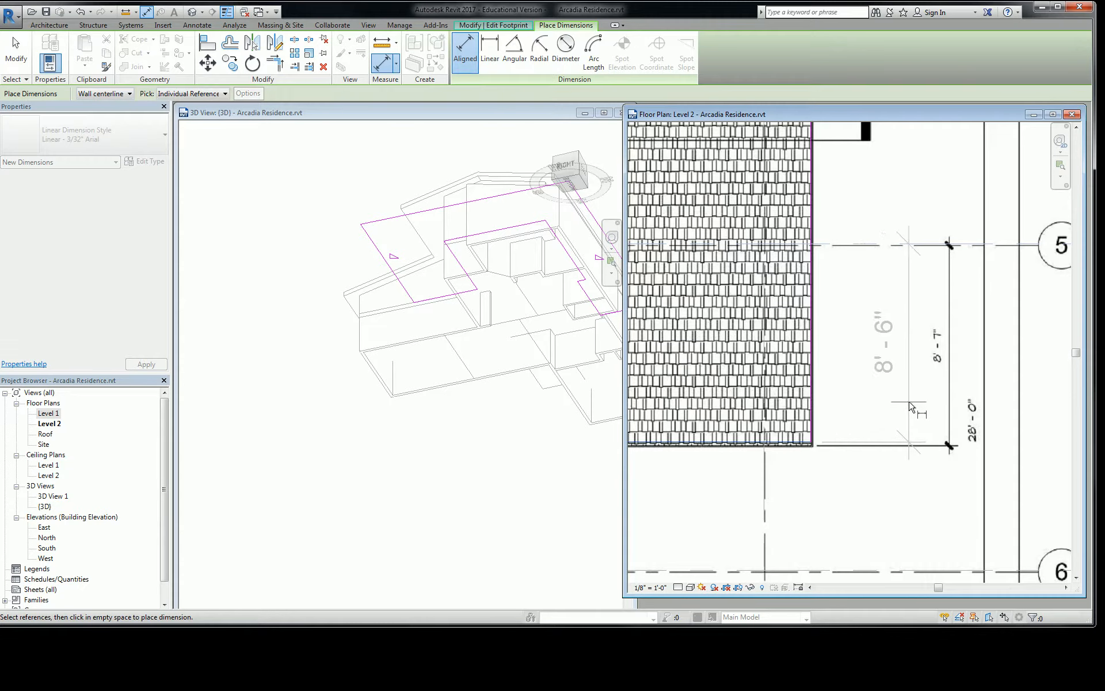
click(908, 346)
scroll(883, 406, down, 2)
key(Escape)
key(Escape)
- Set the distance from grid 5 to the roof's lower boundary line to 8' 7" and finish the footprint sketch
click(824, 433)
click(884, 366)
text(8 7)
key(Return)
key(Escape)
middle_drag(810, 222, 967, 239)
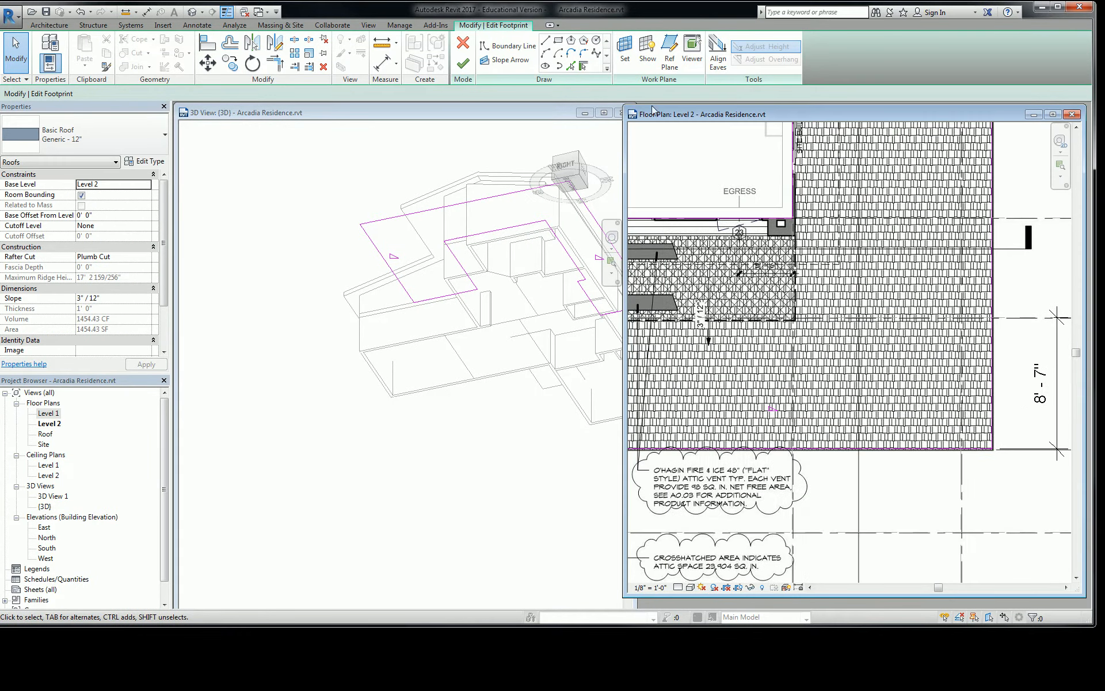
click(463, 64)
- Reopen the roof footprint to inspect the dimension between grid 5 and the lower edge, finish the sketch and deselect the roof
scroll(907, 430, down, 4)
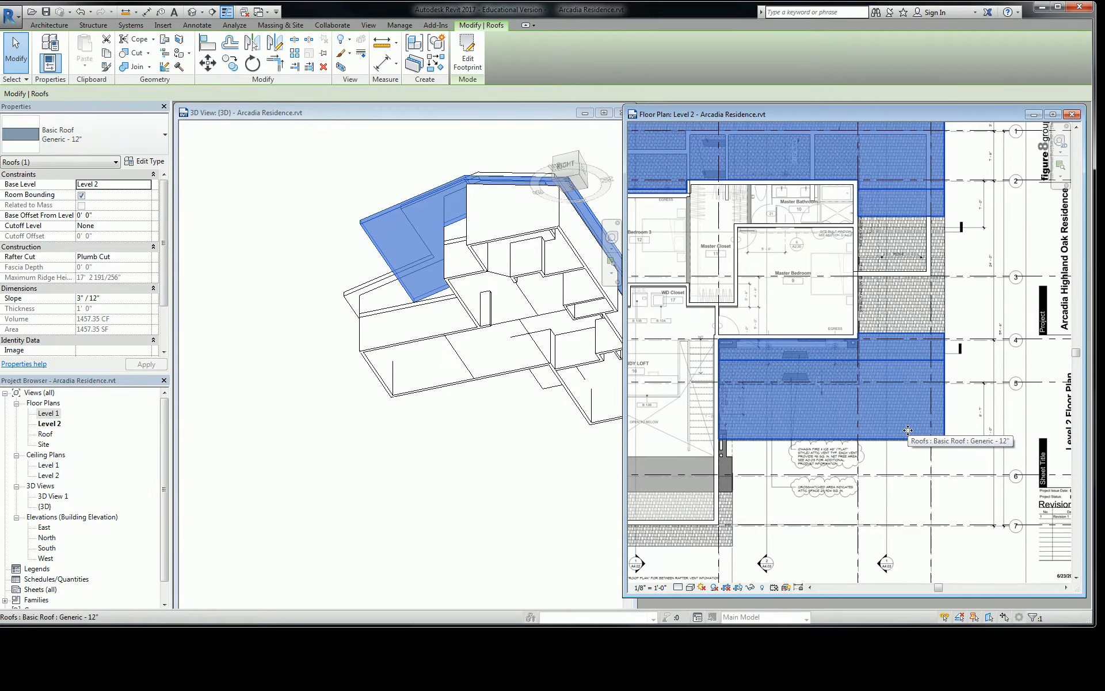
double_click(907, 429)
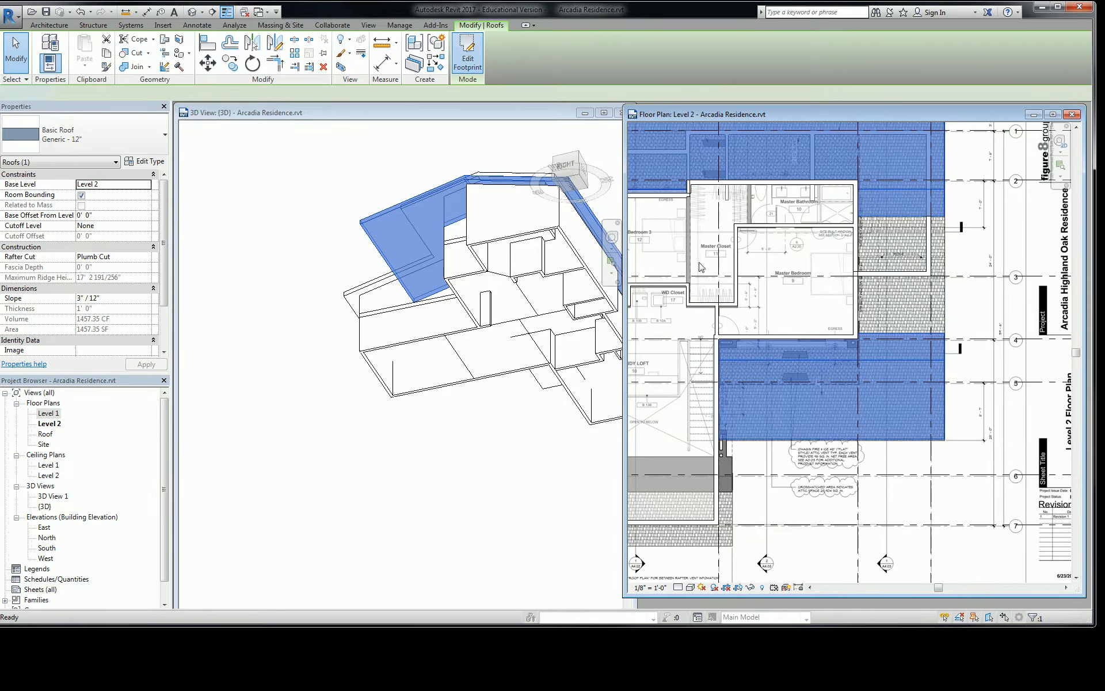
scroll(966, 441, up, 7)
click(982, 404)
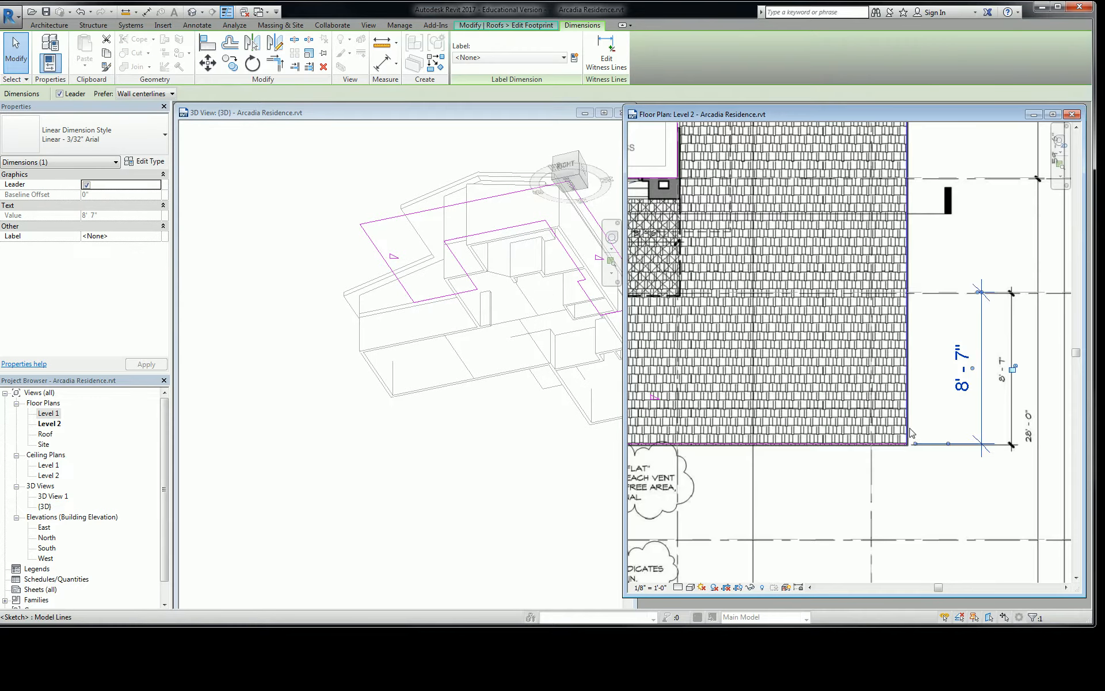
scroll(902, 436, down, 4)
click(917, 471)
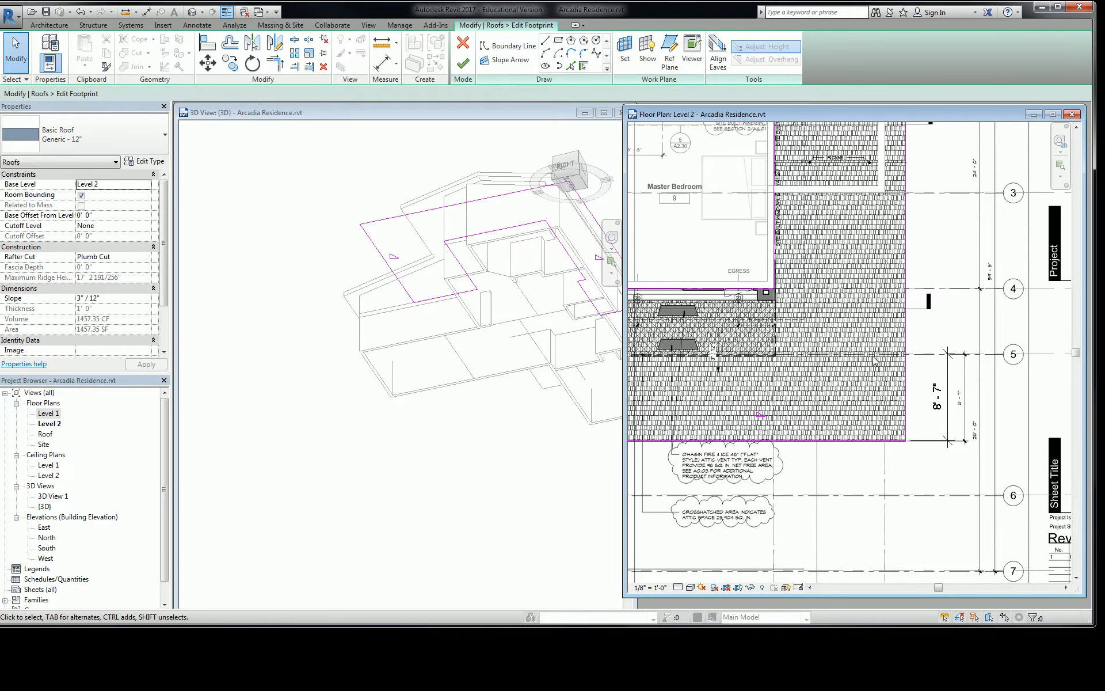
scroll(846, 340, down, 3)
middle_drag(846, 337, 874, 410)
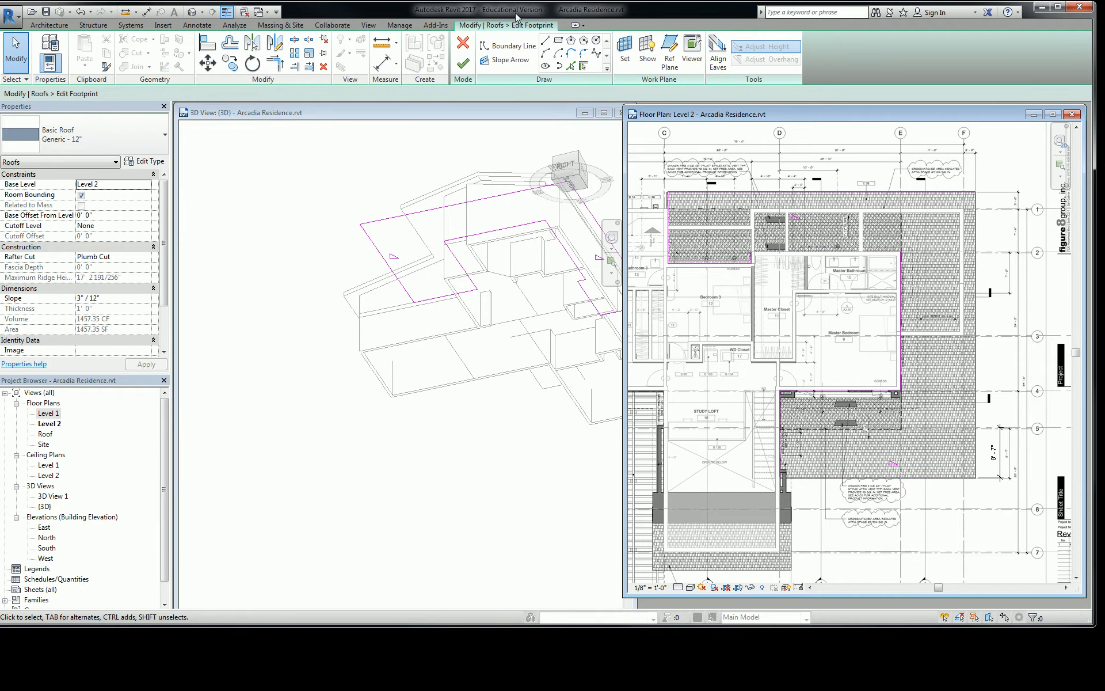
click(462, 64)
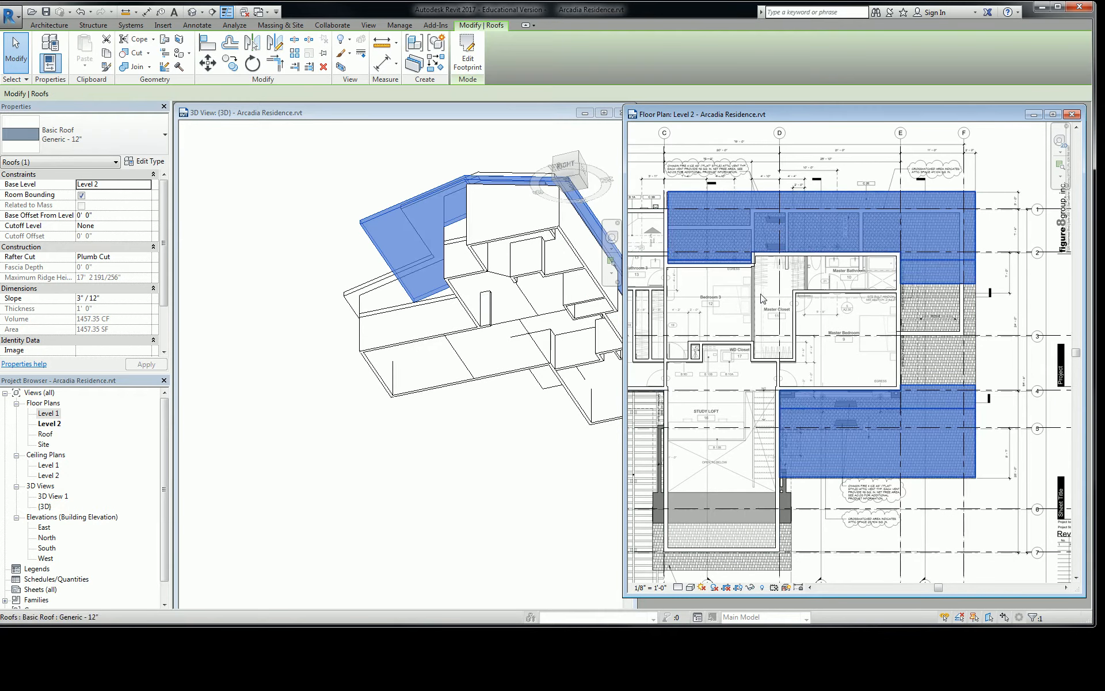
click(1023, 453)
key(Escape)
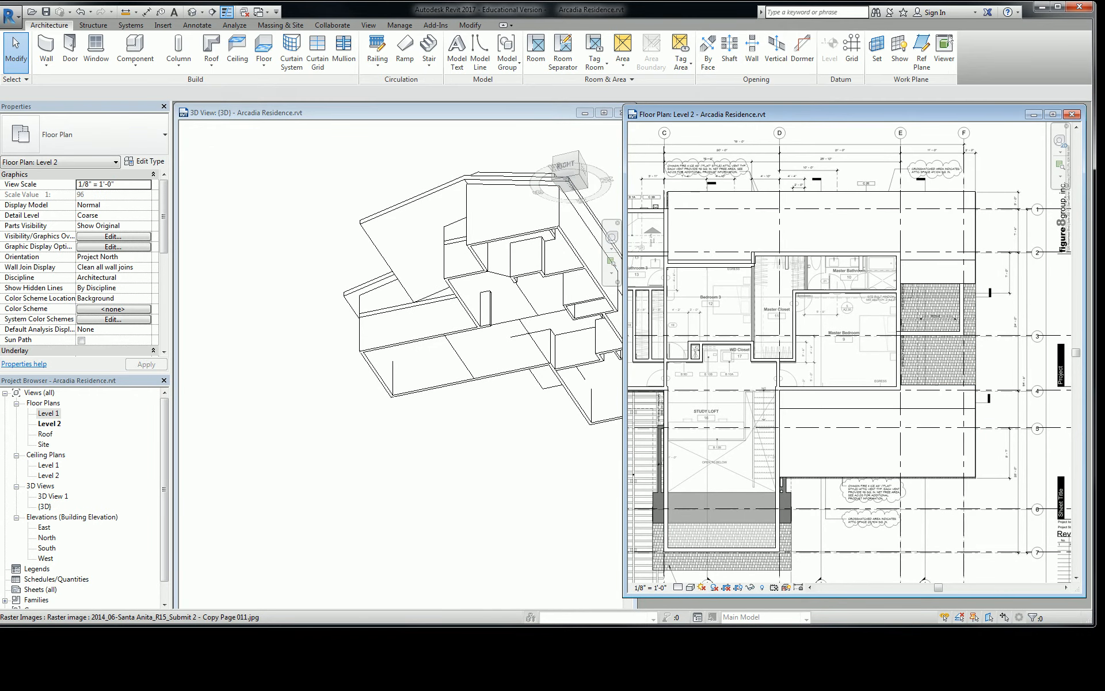